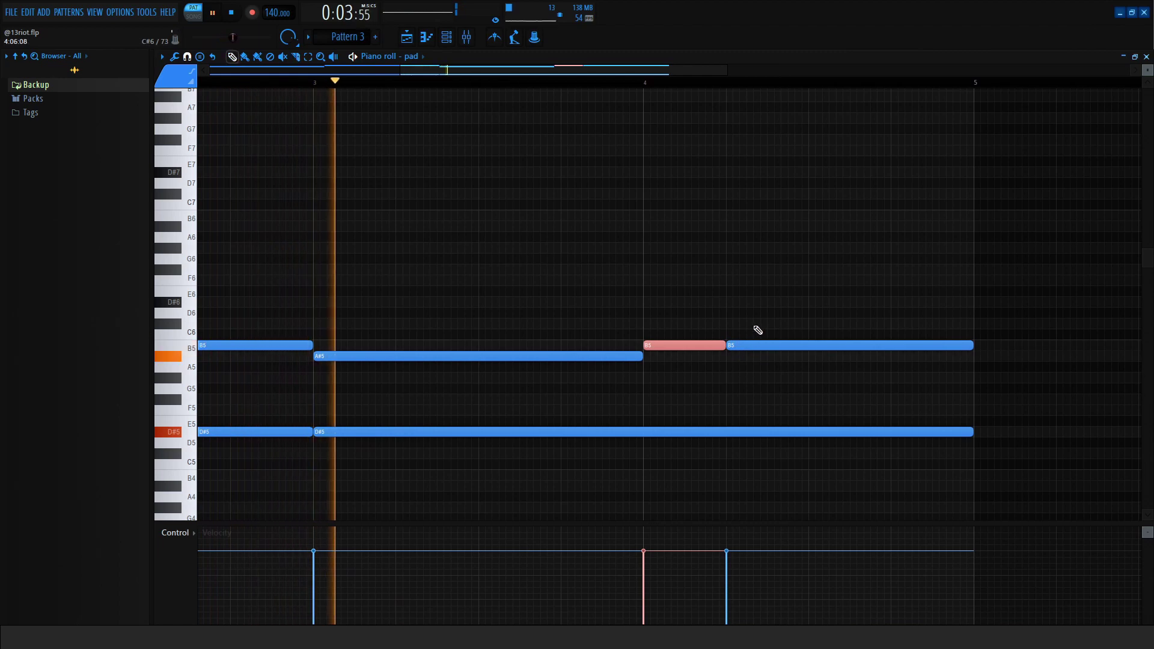
Move the last B5 note up to D#6, lengthen the B5 before it, and fit the D#6 to the end of bar 4.
click(777, 344)
drag(777, 345, 784, 301)
key(space)
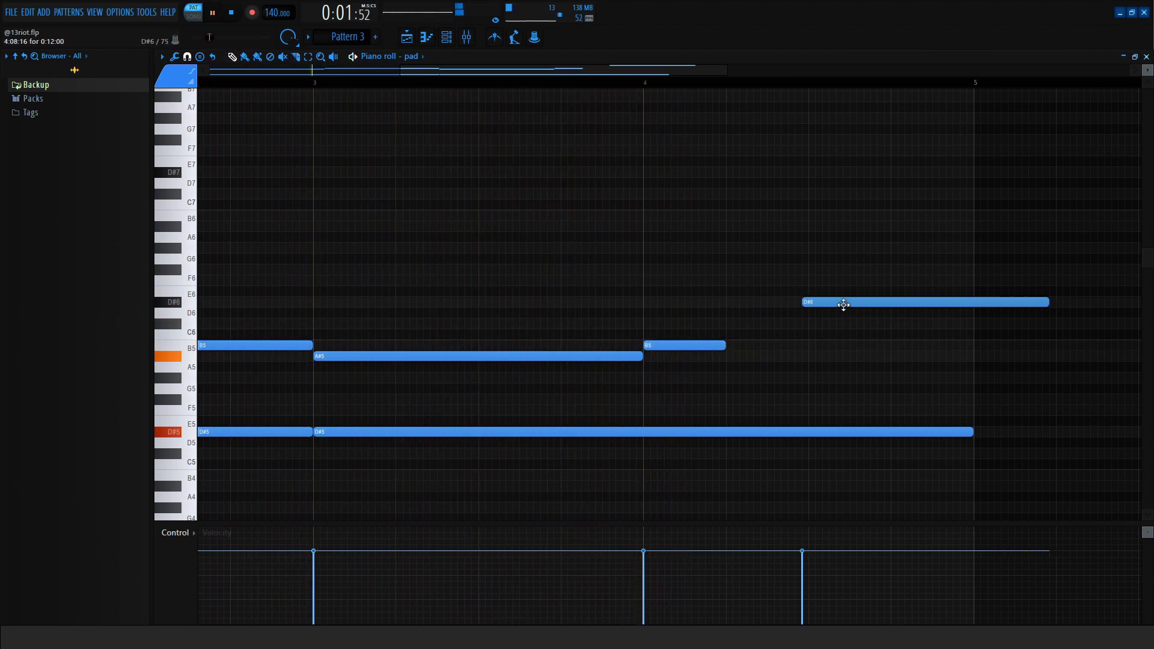
drag(731, 353, 808, 347)
drag(1055, 301, 989, 306)
scroll(937, 289, down, 3)
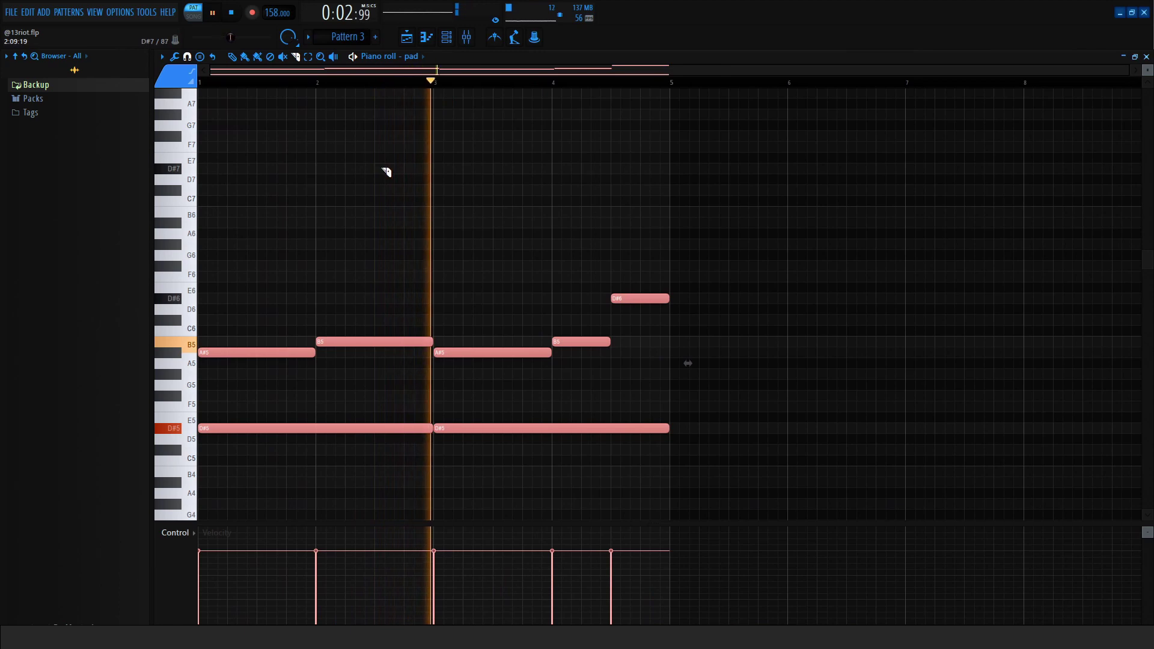
Duplicate the four-bar pad melody to fill bars 5 to 8.
key(ctrl+b)
click(412, 188)
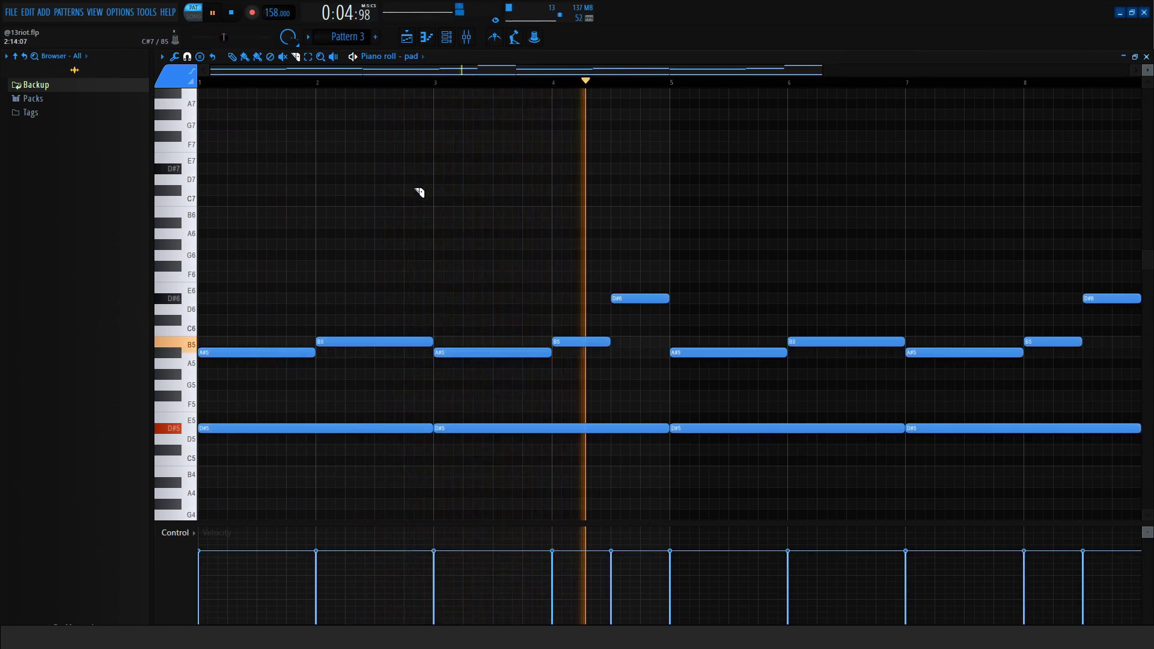
scroll(592, 258, down, 2)
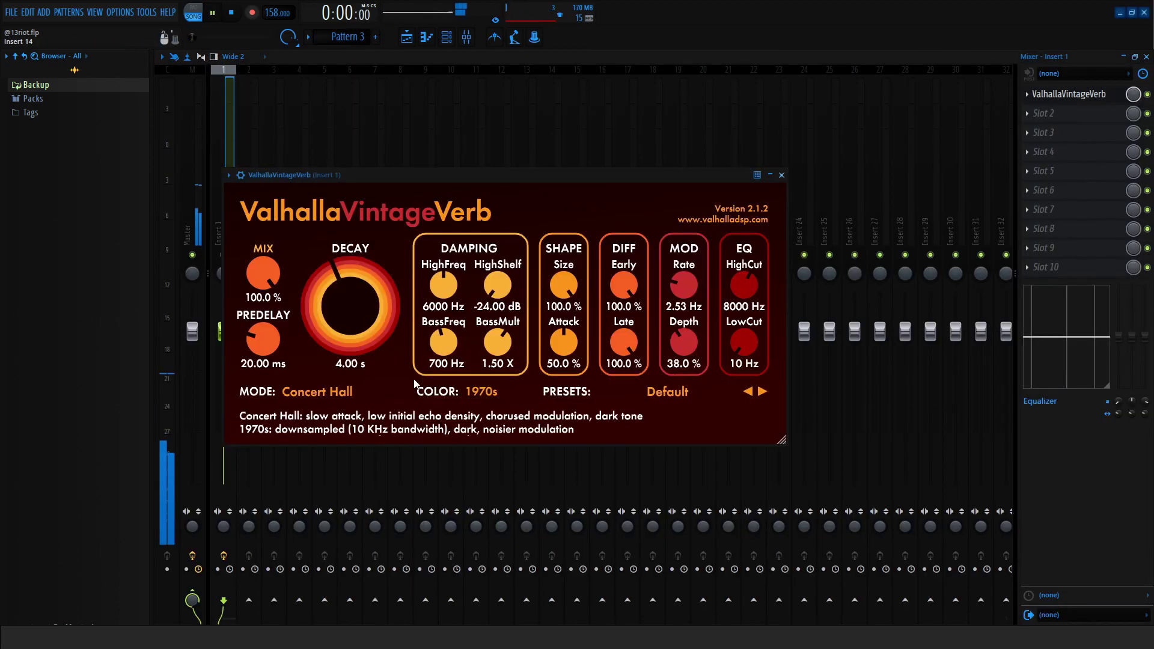
Set the ValhallaVintageVerb color on Insert 1 to NOW and lower its predelay.
click(490, 439)
drag(263, 339, 277, 353)
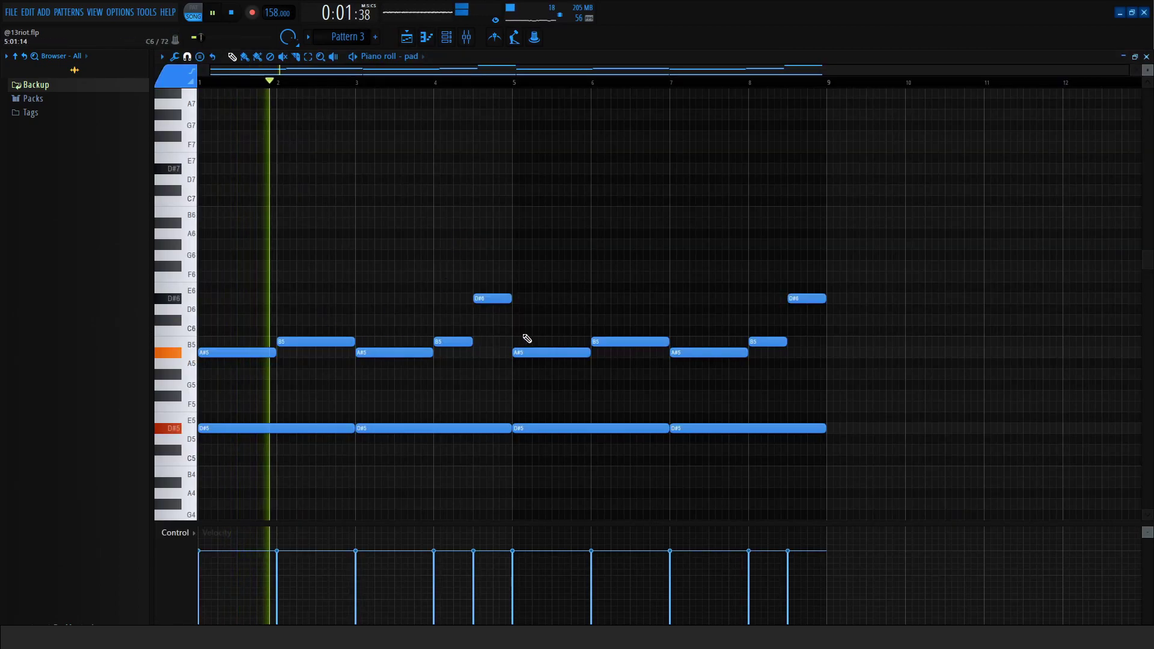
Compress all pad notes in time so the eight-bar melody fits into two bars, and play it back.
key(space)
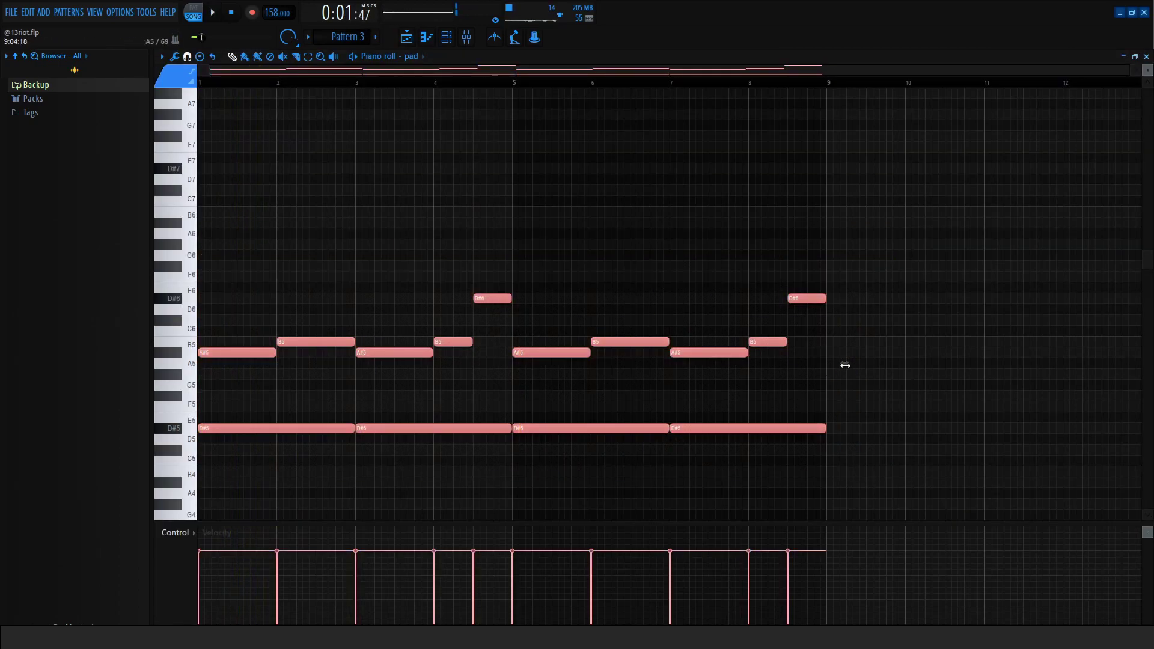
drag(844, 364, 373, 355)
key(space)
key(space)
key(space)
scroll(213, 253, up, 3)
key(ctrl+d)
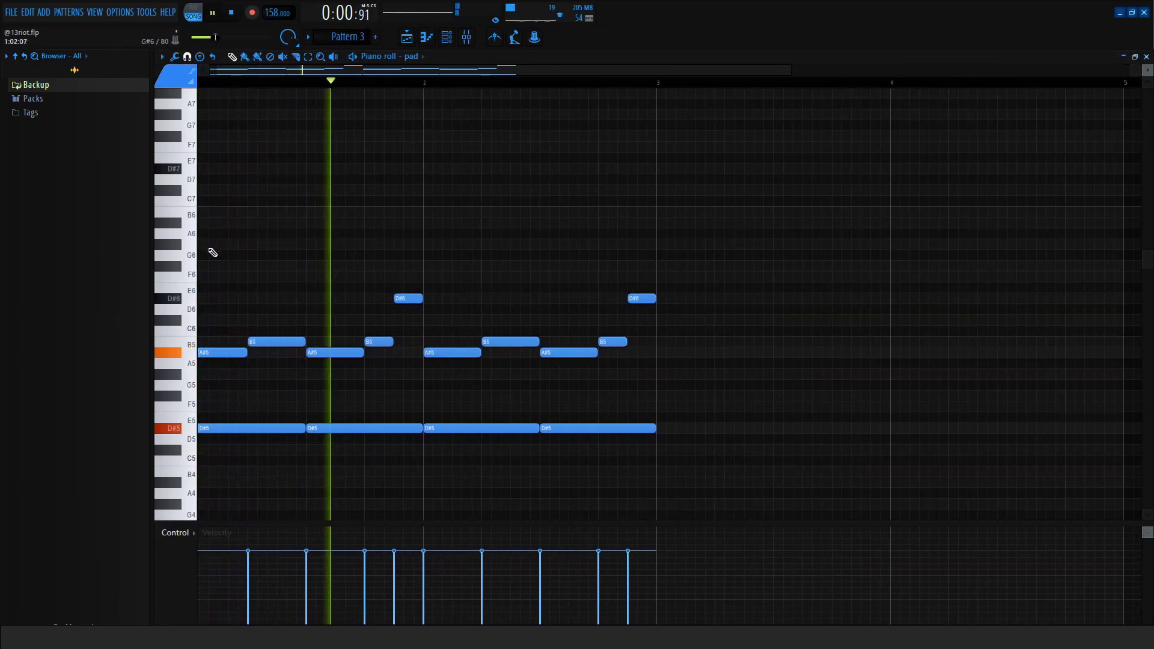
scroll(278, 283, down, 2)
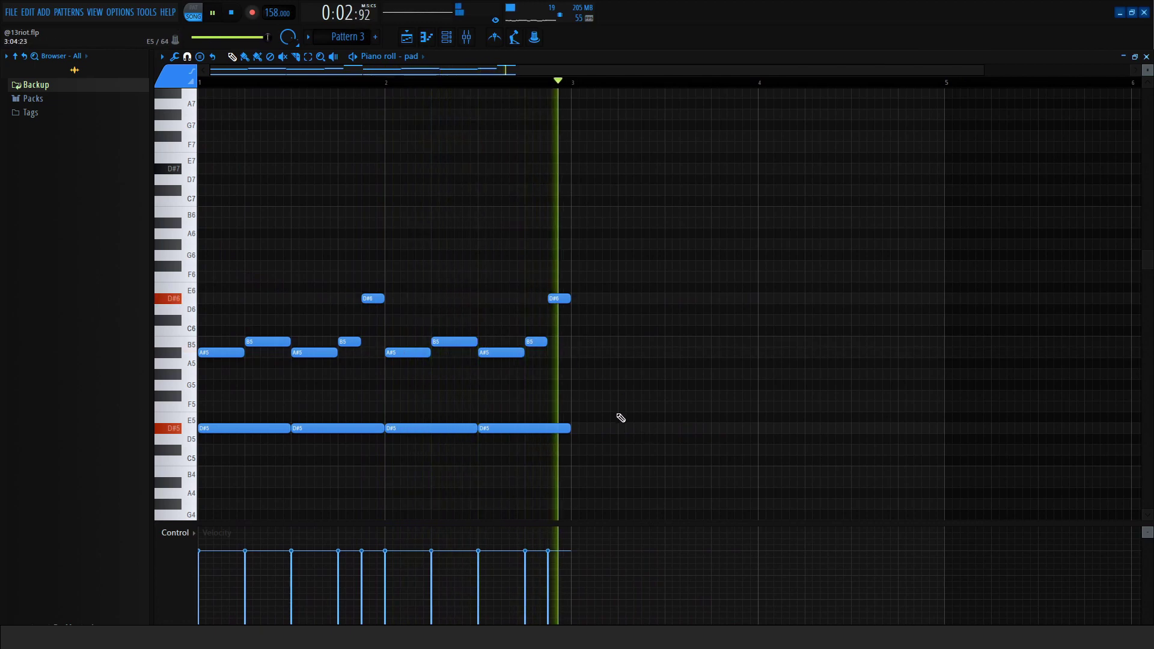
Select all the notes in bars 1 and 2 and duplicate them over bars 3 and 4.
drag(530, 453, 198, 185)
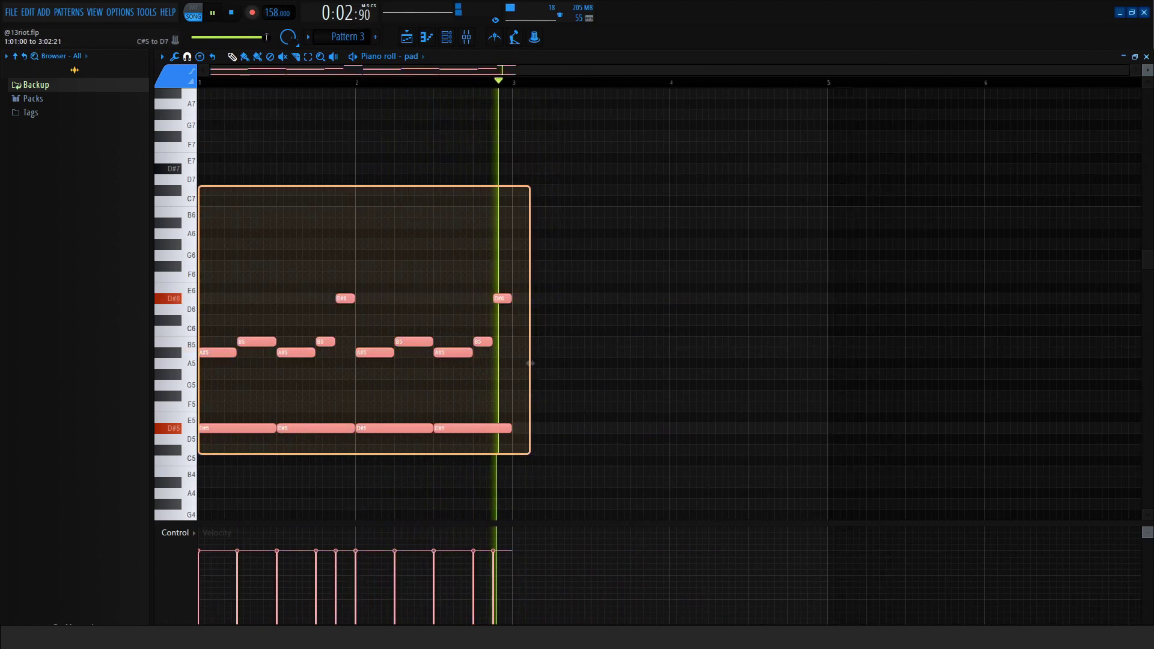
key(ctrl+b)
key(ctrl+d)
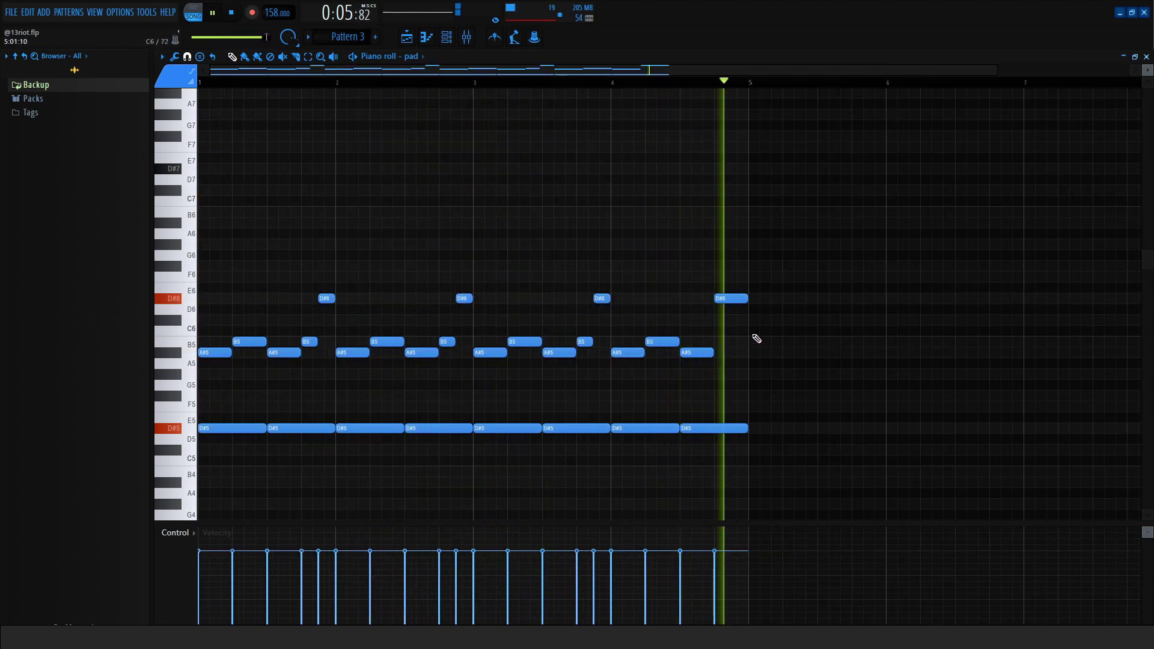
Replace the last A#5 with a D#6 held through the second half of bar 4, and duplicate the four bars.
scroll(739, 328, up, 4)
drag(691, 299, 603, 302)
right_click(626, 352)
drag(677, 297, 770, 298)
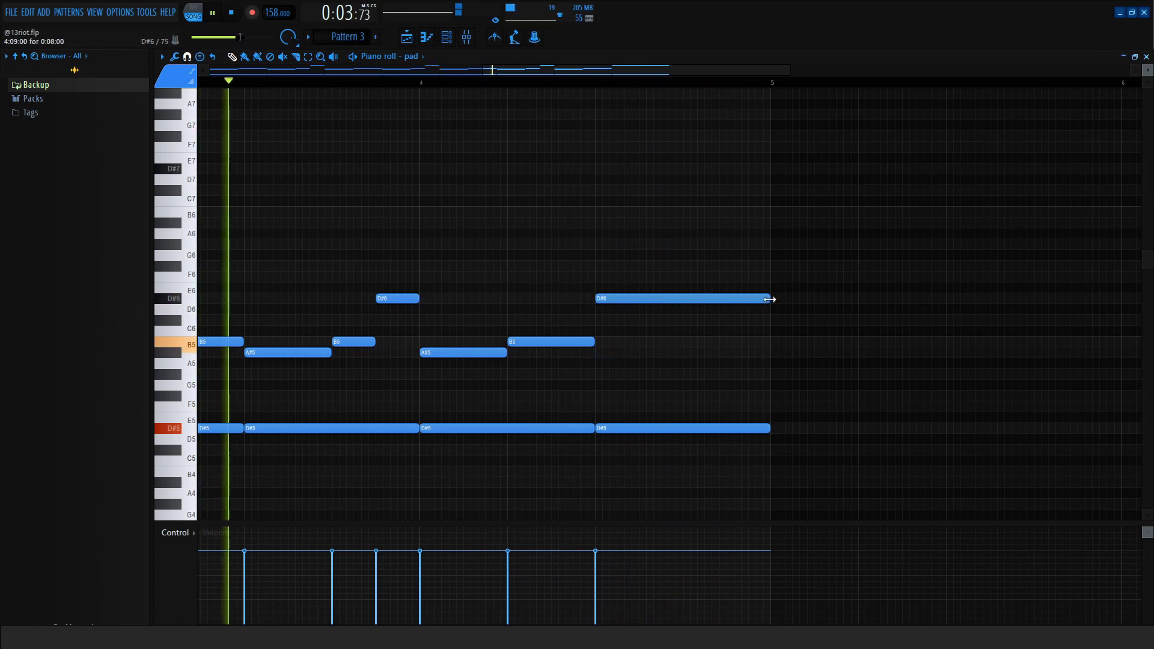
key(ctrl+b)
scroll(334, 298, down, 4)
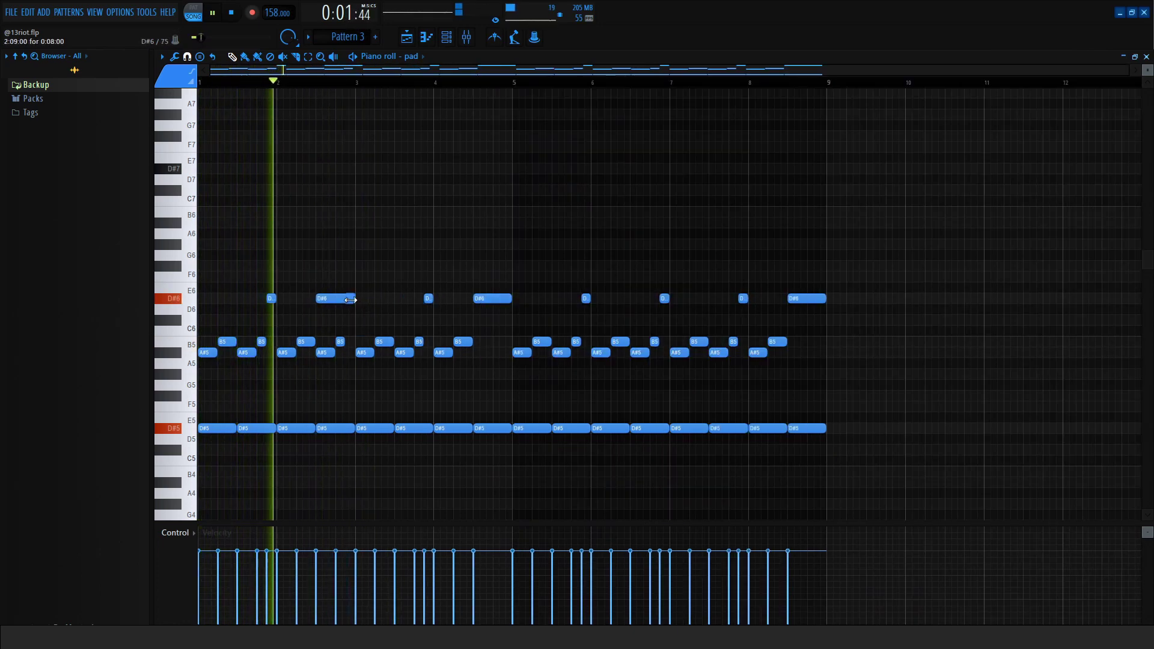
Select a one-bar melody phrase and duplicate it repeatedly to fill bars 9 to 16.
drag(662, 458, 584, 288)
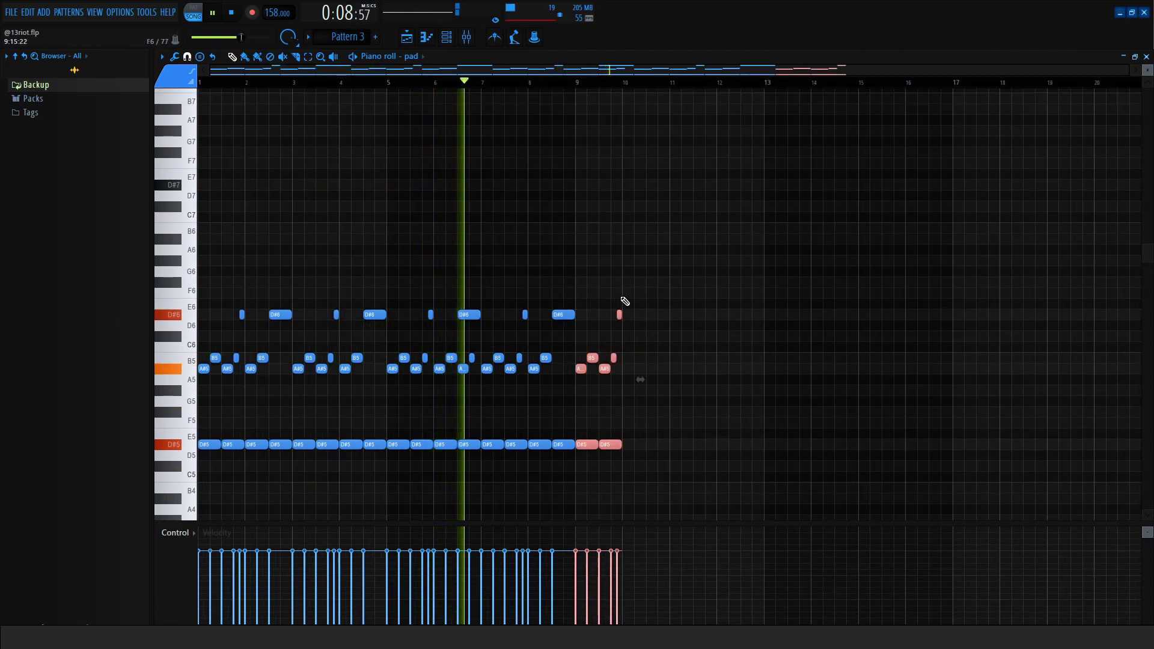
scroll(651, 312, up, 2)
scroll(907, 327, up, 3)
scroll(791, 301, down, 3)
scroll(992, 370, up, 1)
key(ctrl+b)
key(ctrl+b)
key(ctrl+b)
scroll(922, 329, down, 2)
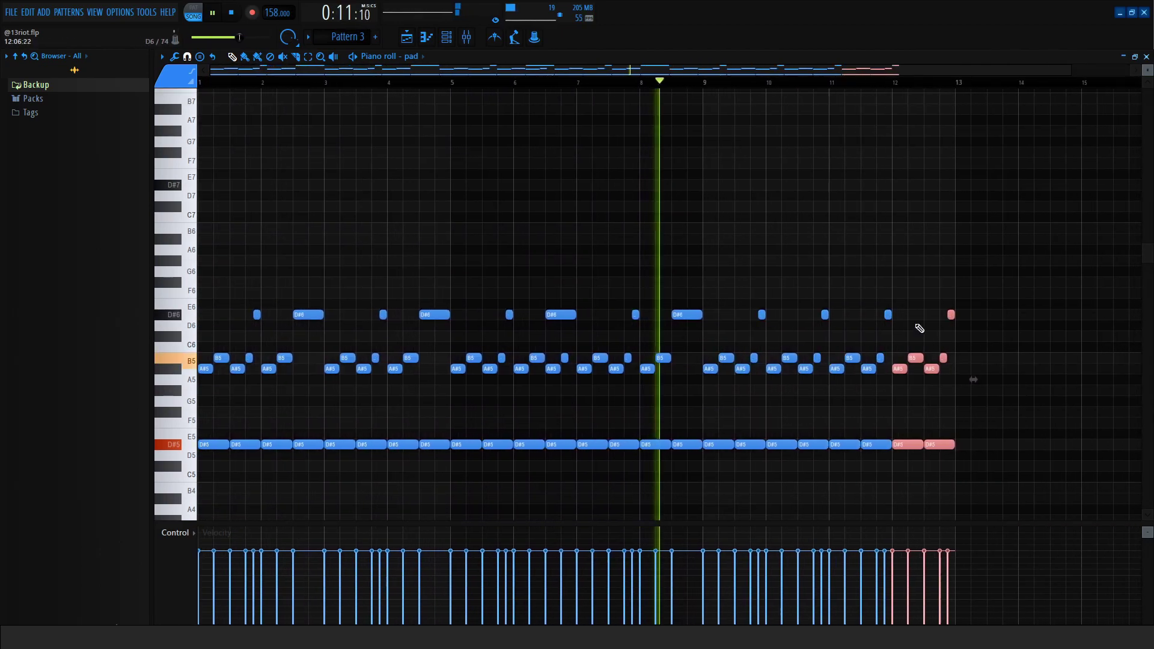
key(ctrl+b)
key(ctrl+b)
key(ctrl+b)
scroll(916, 276, down, 1)
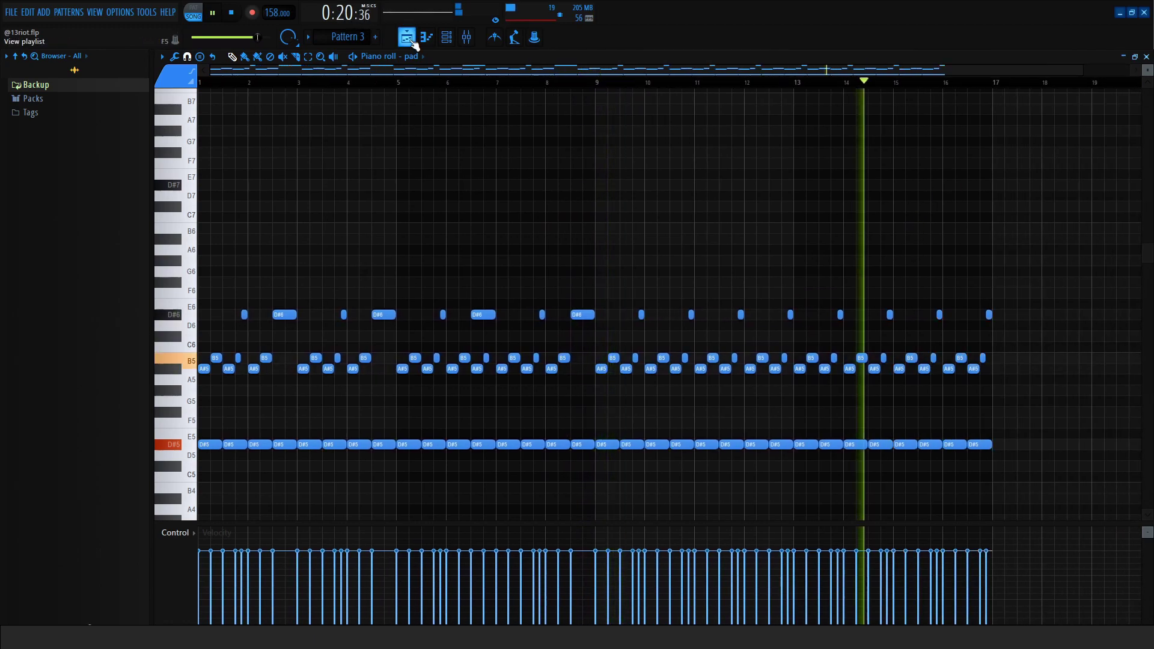
Show the playlist and raise the pitch of the audio clip on Track 1 in its sampler settings.
key(alt+y)
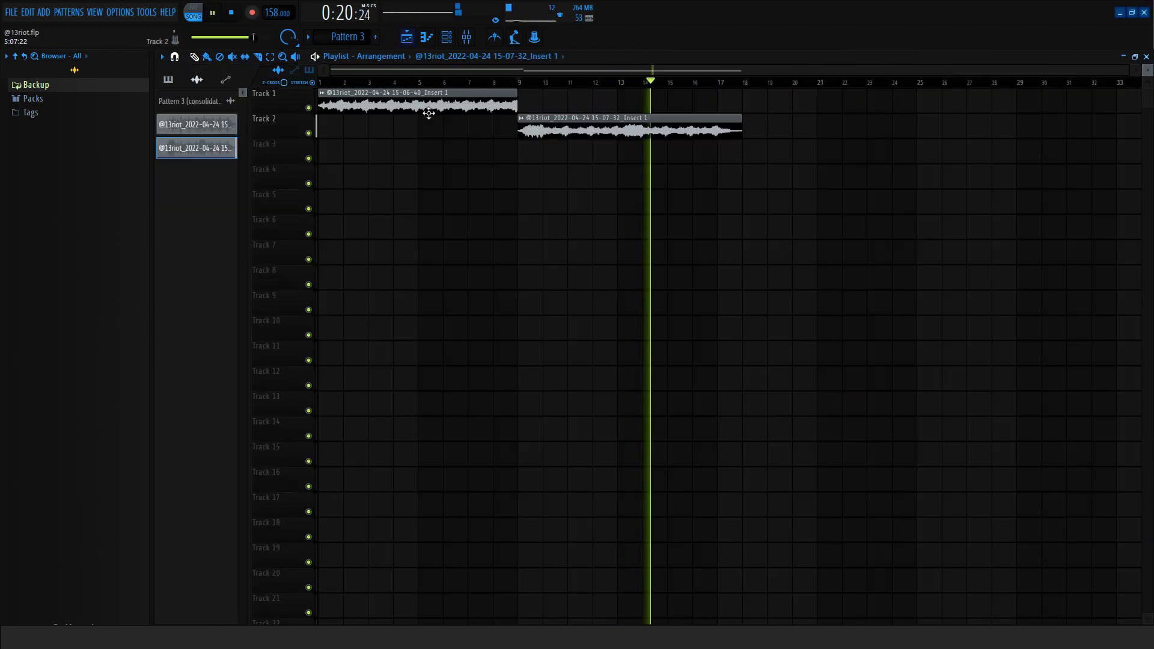
double_click(429, 99)
drag(344, 179, 344, 166)
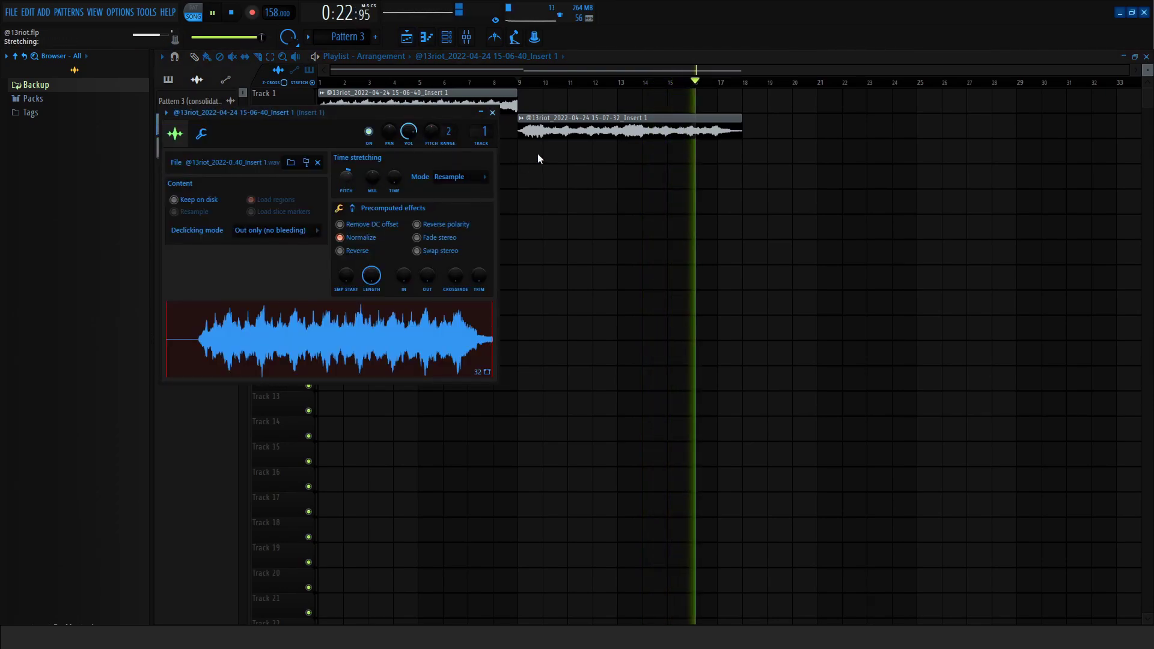
click(492, 112)
Set both audio clips' time-stretching mode to Auto and the Track 1 clip's pitch shift to +900 cents.
key(space)
double_click(600, 128)
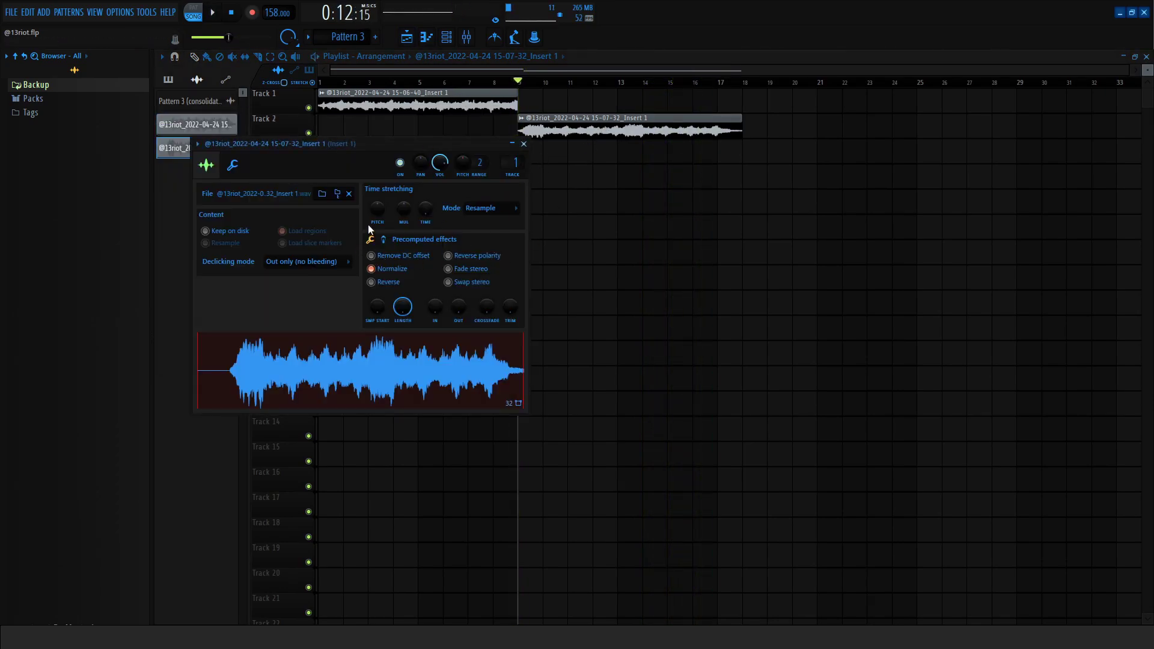
key(Escape)
key(space)
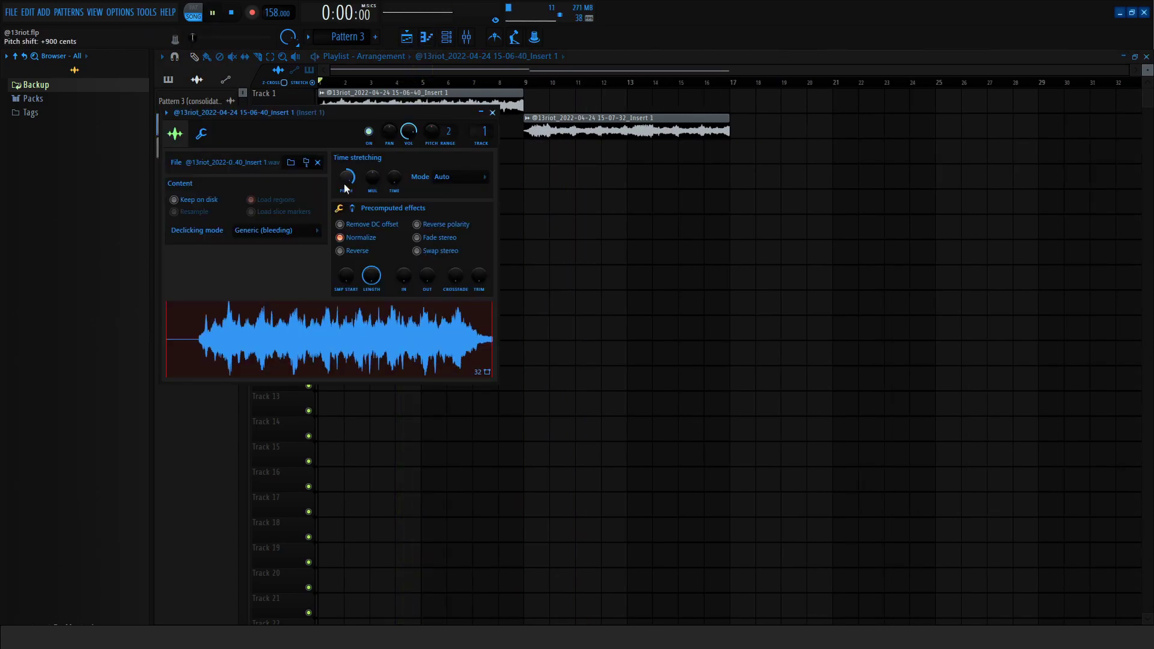
key(Escape)
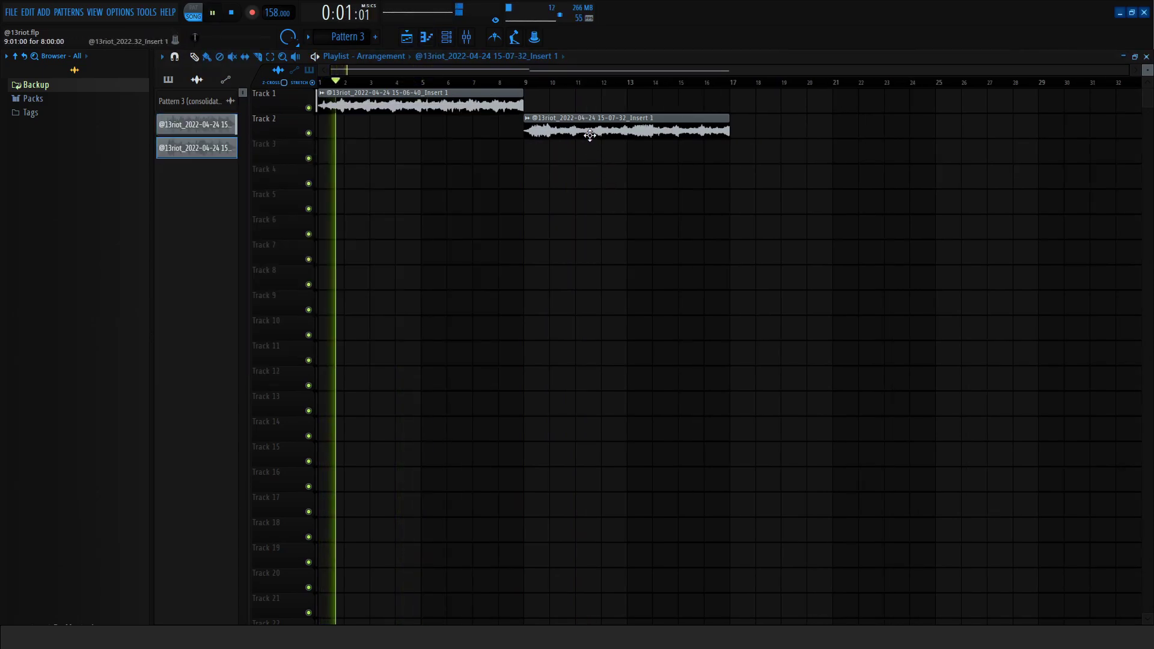
Raise the pitch shift of the audio clip on Track 2 in its sampler settings.
double_click(599, 131)
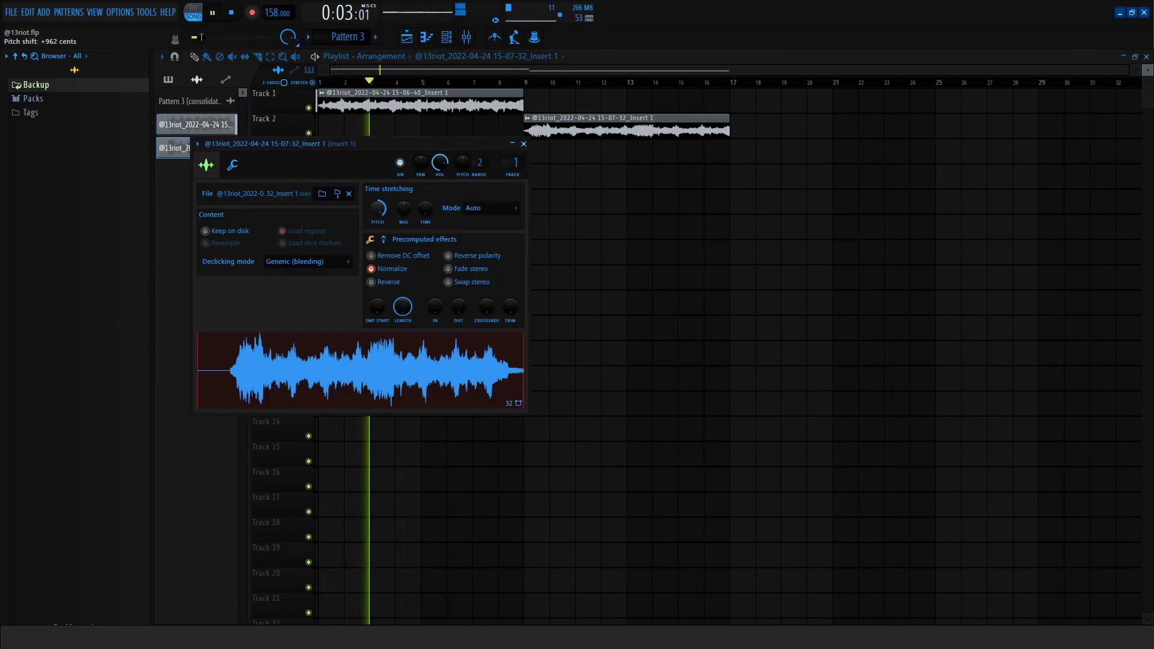
key(Escape)
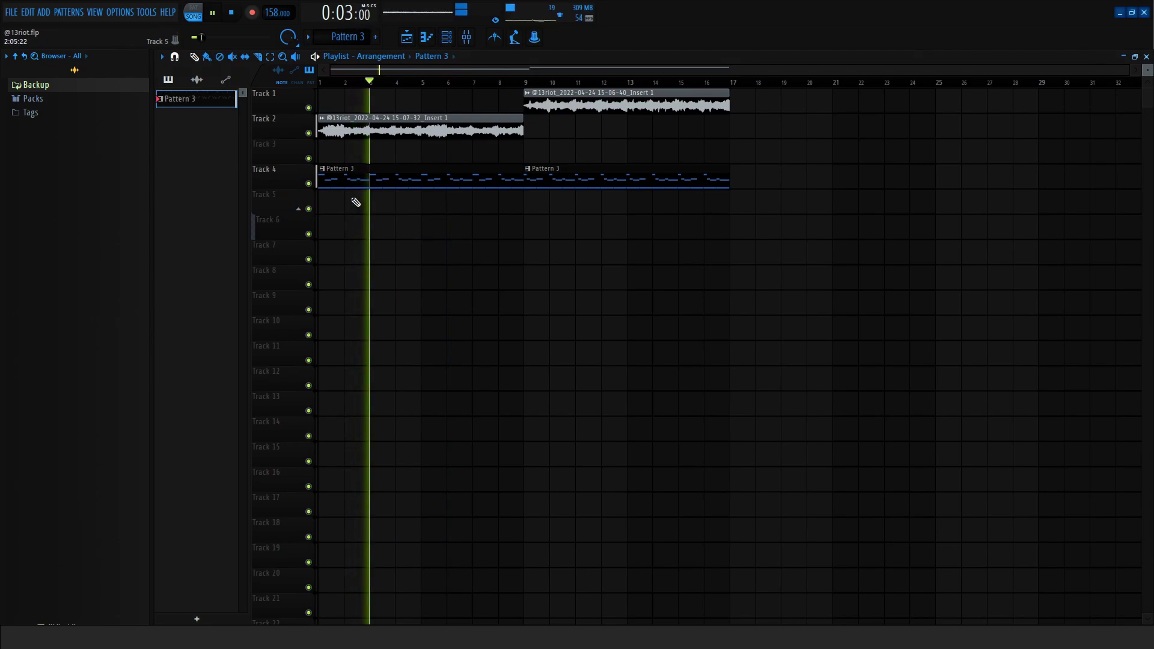
Examine Pattern 3's notes in the piano roll and listen to them with the arrangement.
scroll(357, 207, up, 4)
scroll(353, 202, down, 4)
scroll(360, 201, up, 2)
scroll(360, 198, down, 2)
scroll(358, 186, up, 4)
scroll(358, 186, down, 4)
drag(597, 171, 347, 184)
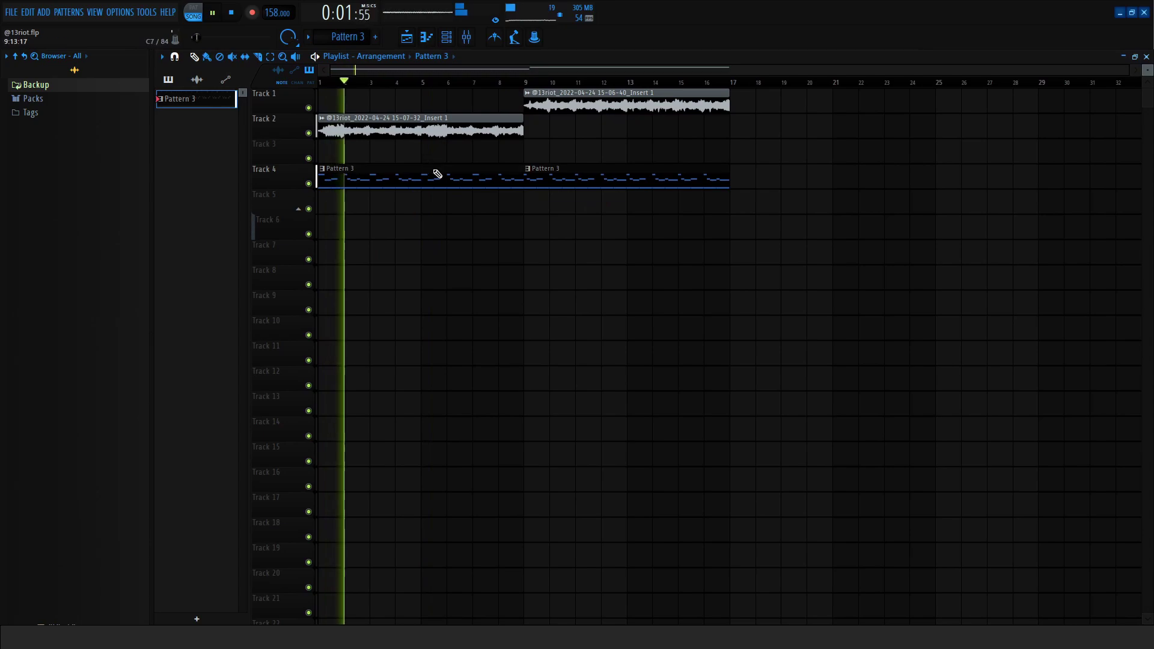
double_click(439, 174)
key(space)
key(space)
click(406, 37)
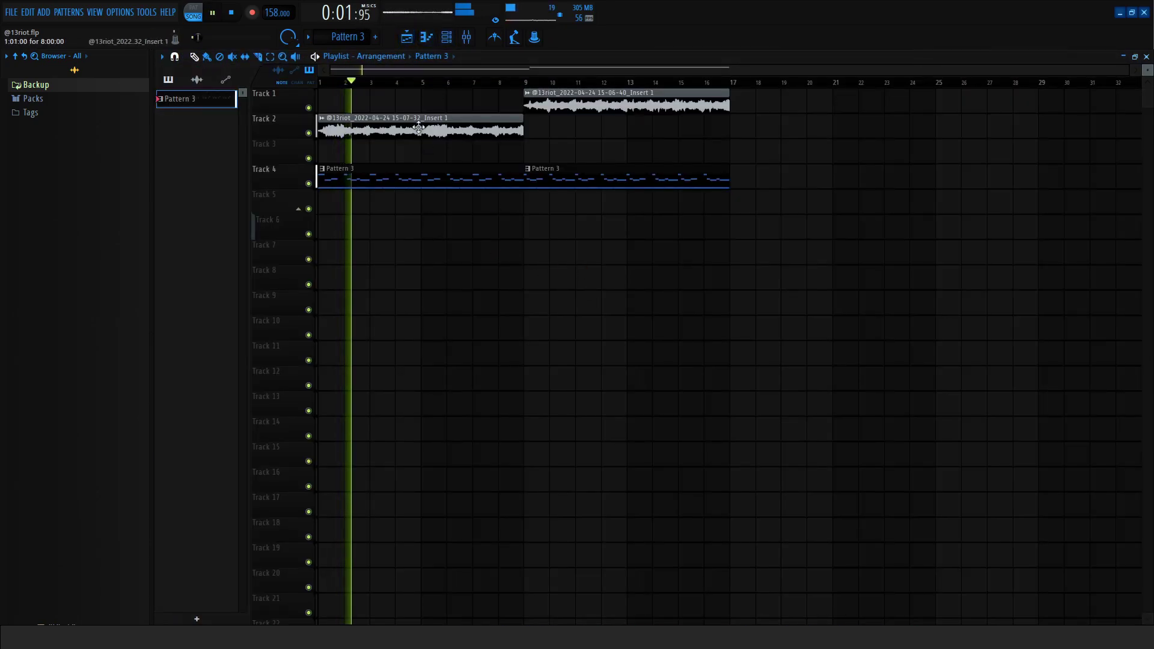
Open the HalfTime effect on mixer Insert 2 to check its settings, and return to the playlist.
click(466, 36)
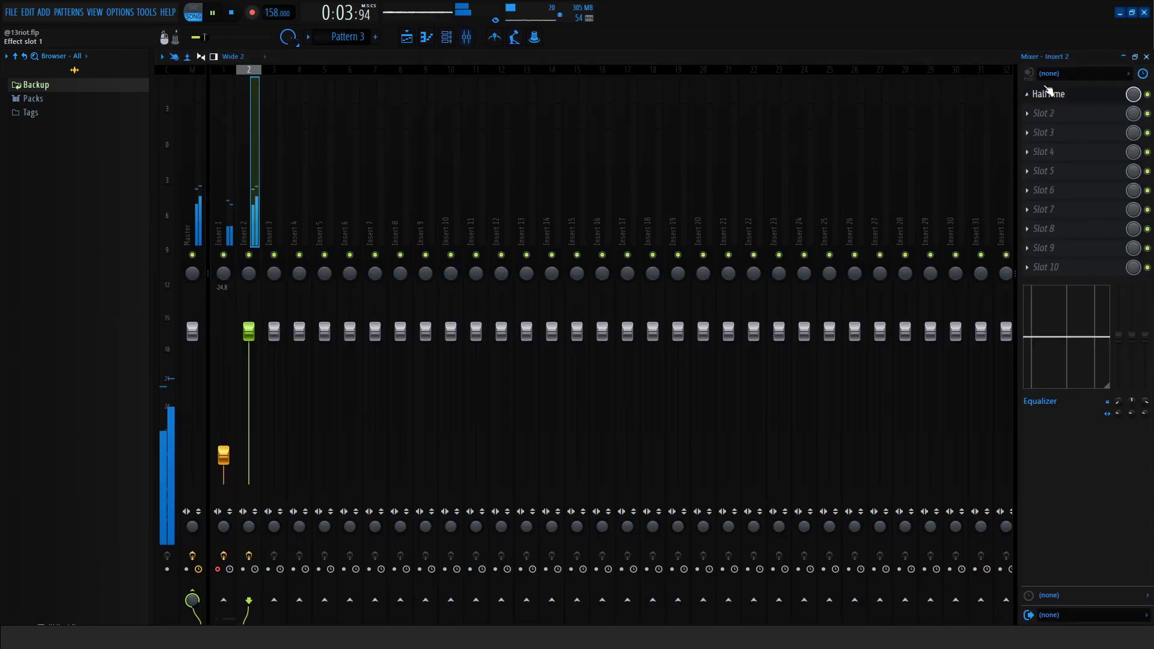
click(1047, 94)
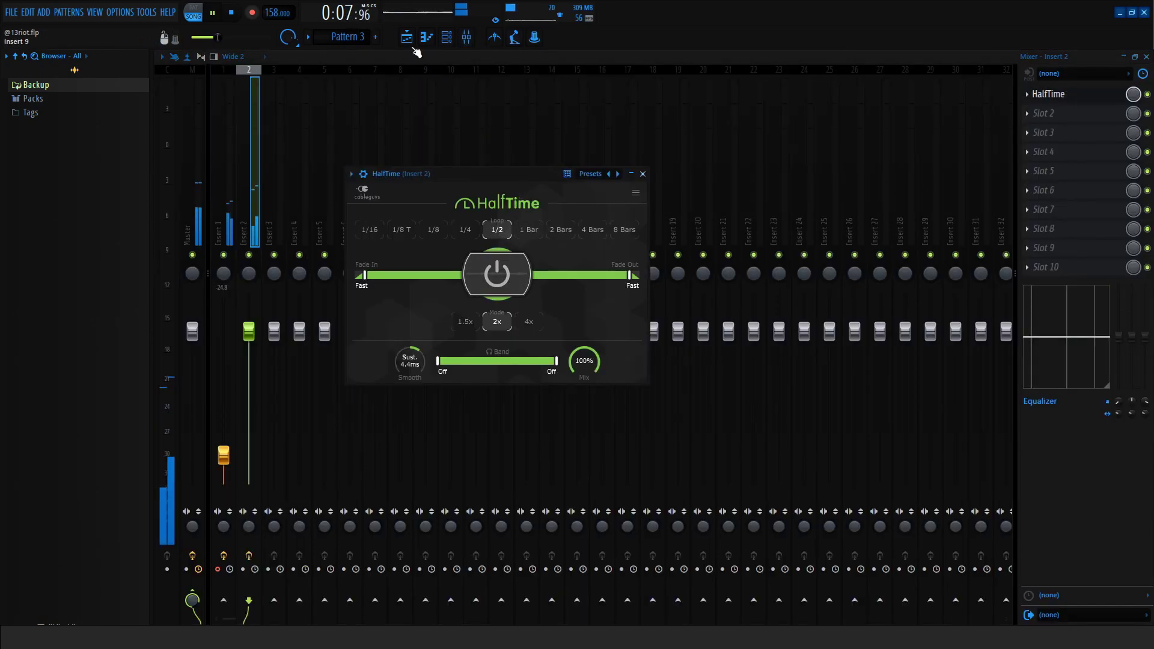
click(406, 37)
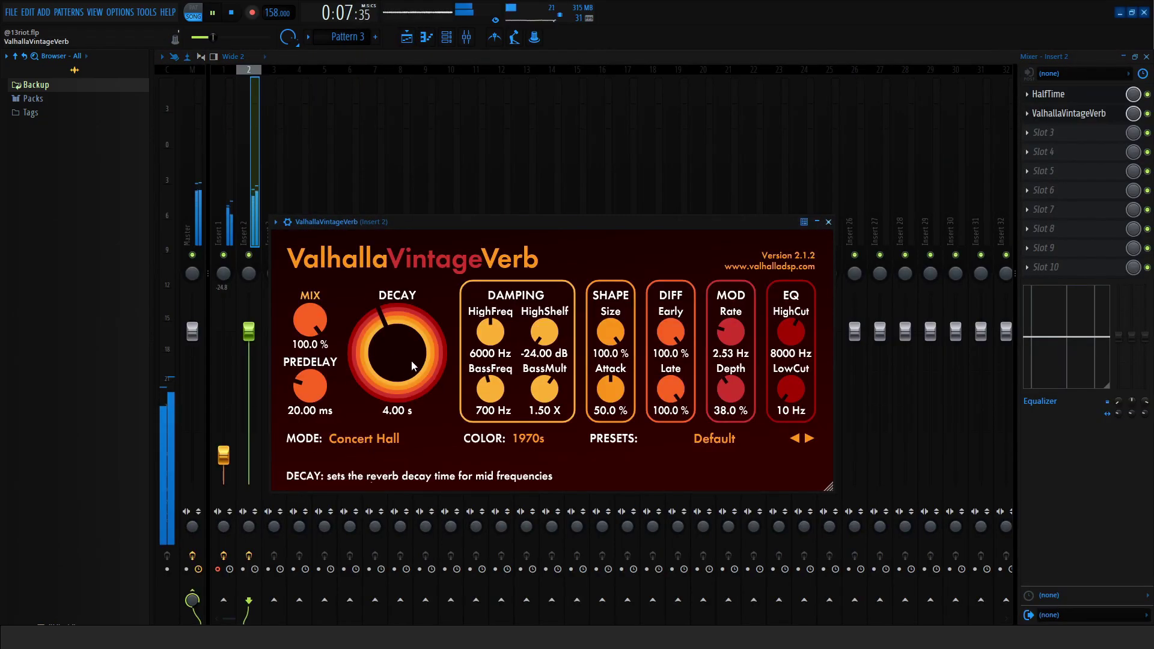
Set the Insert 2 ValhallaVintageVerb to color NOW, 0.78 s decay, 0 ms predelay and 29.2% mix.
click(528, 438)
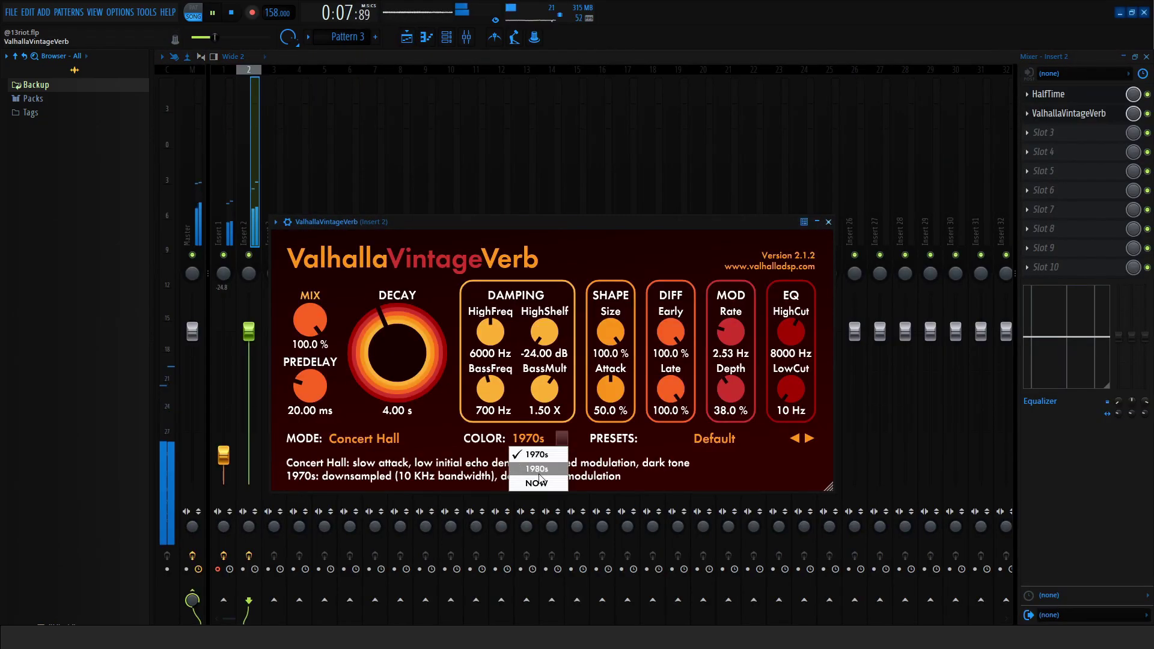
click(537, 484)
drag(372, 361, 325, 414)
drag(310, 322, 309, 345)
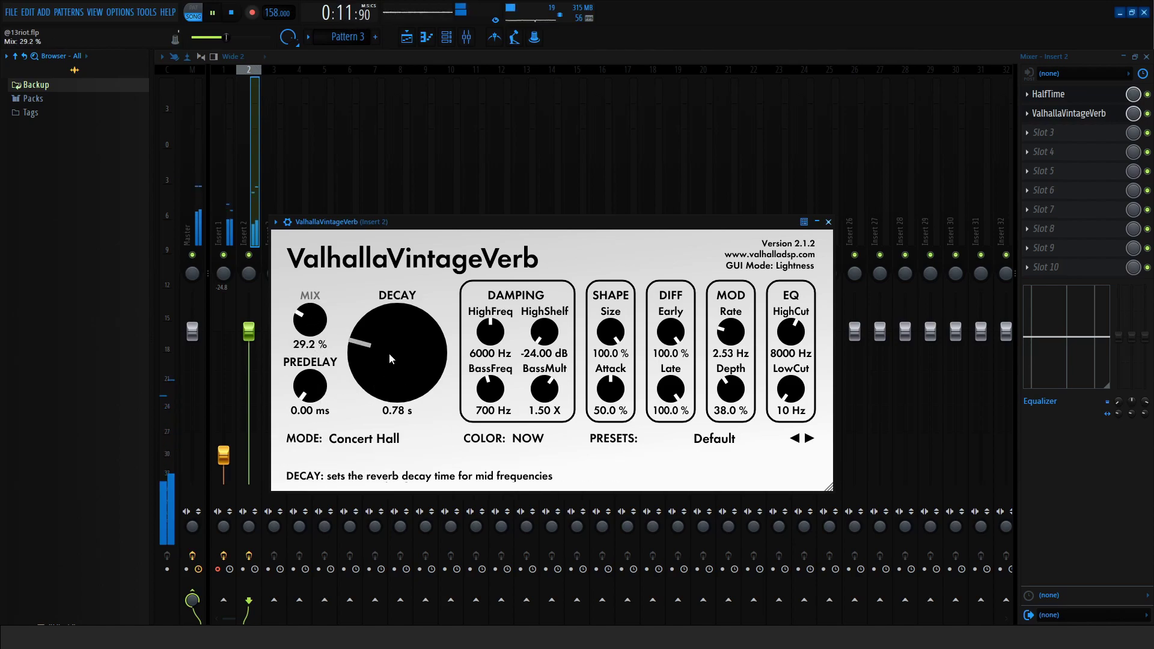
click(1114, 113)
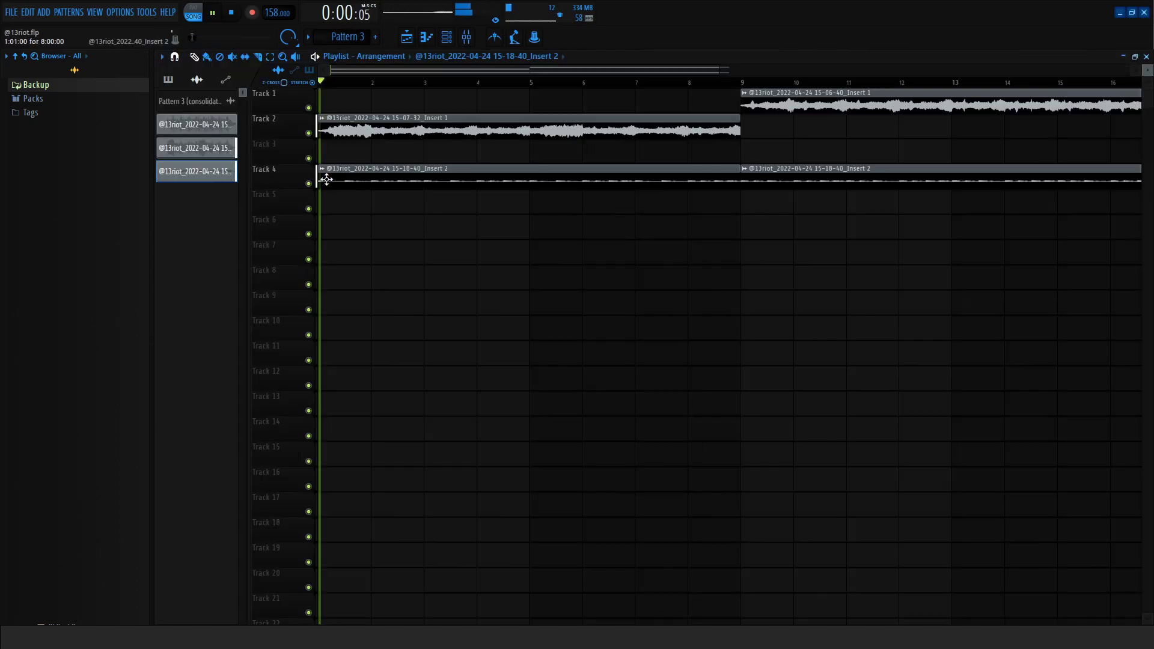
Swap the two Insert 2 audio clips on Track 4 so they start at bars 9 and 1, and play the result.
double_click(376, 183)
click(554, 175)
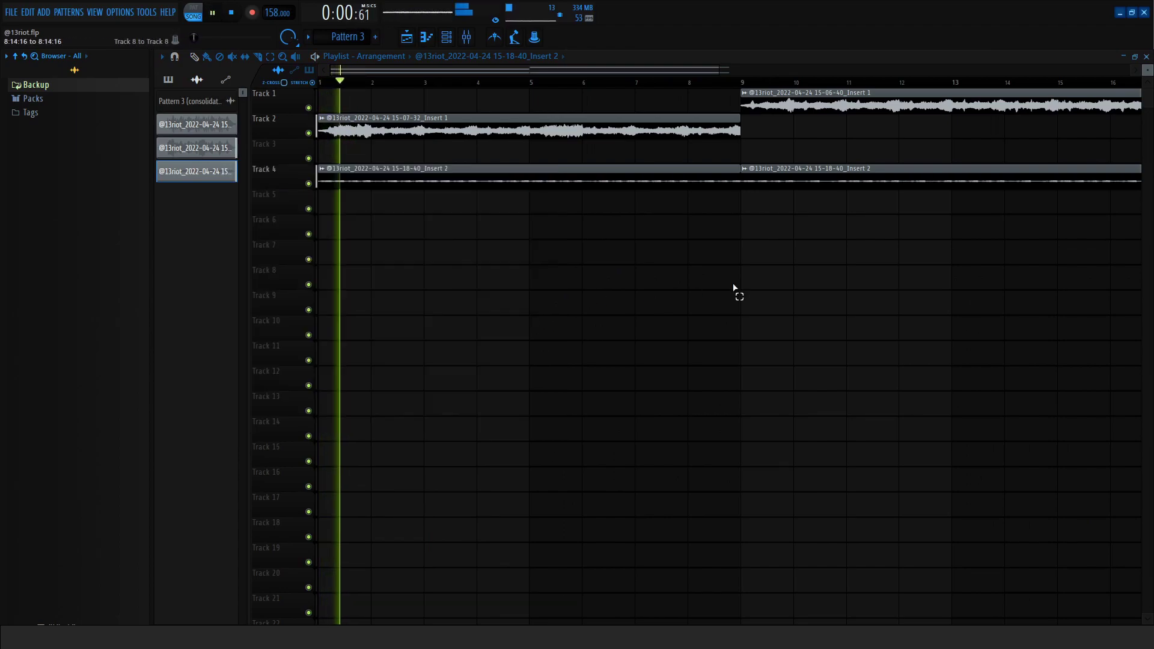
scroll(735, 292, down, 3)
drag(509, 187, 817, 230)
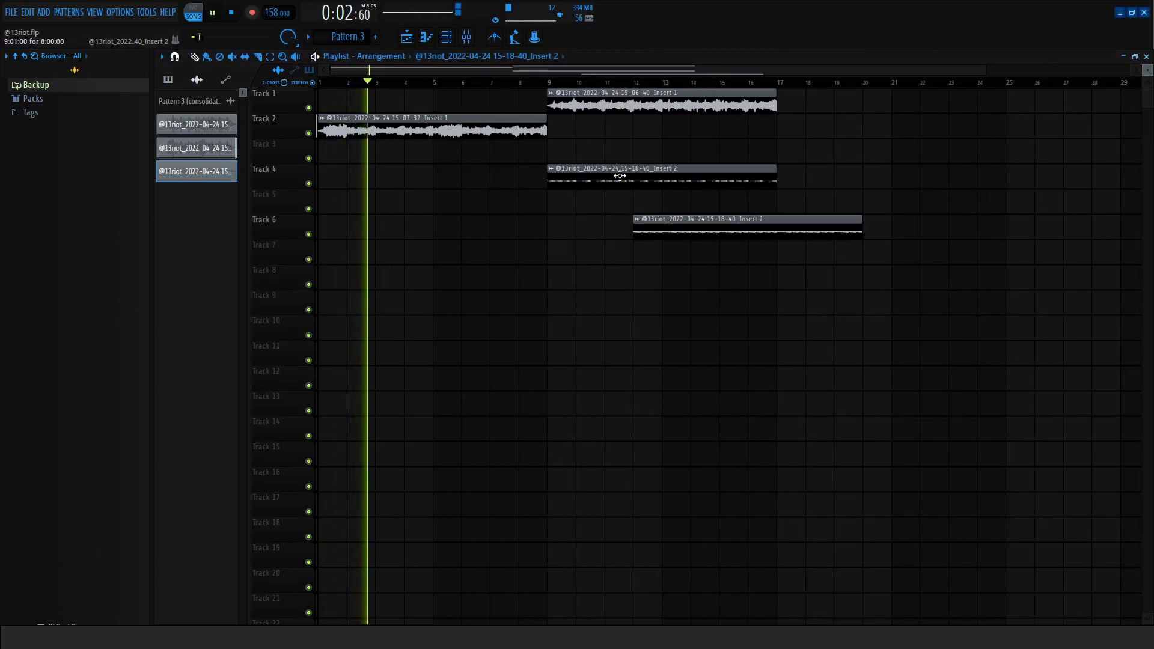
drag(623, 175, 393, 175)
key(space)
key(space)
drag(685, 234, 599, 173)
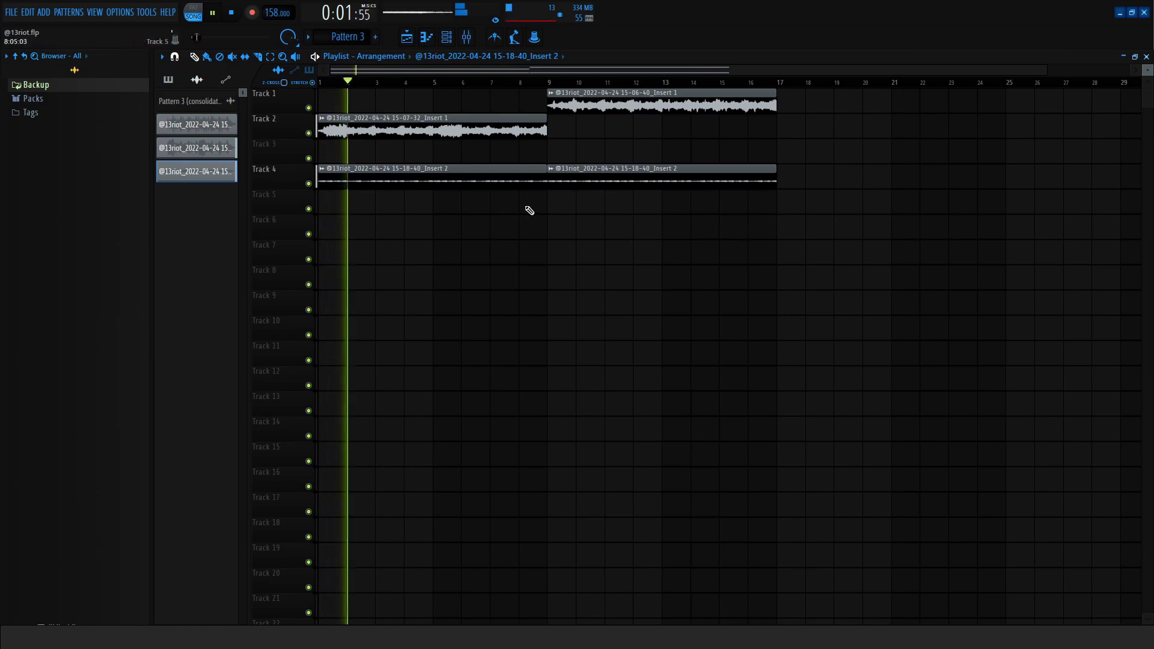
Trim both Track 4 audio clips to four bars each and play the arrangement.
double_click(513, 184)
click(555, 175)
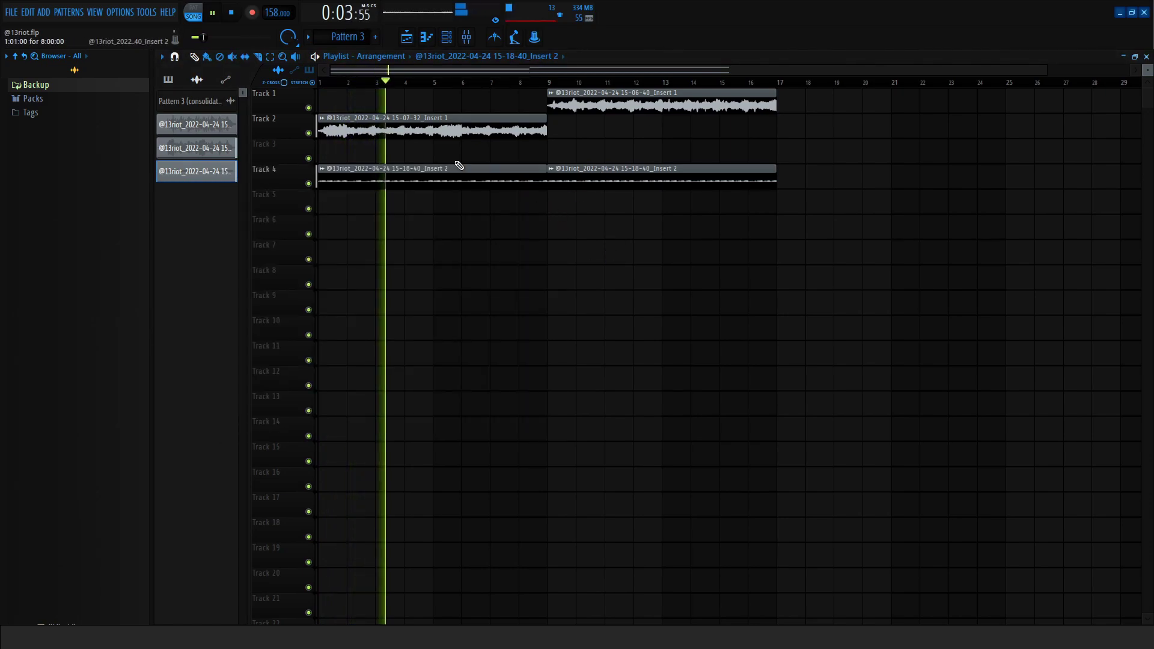
drag(544, 178, 426, 183)
key(space)
key(space)
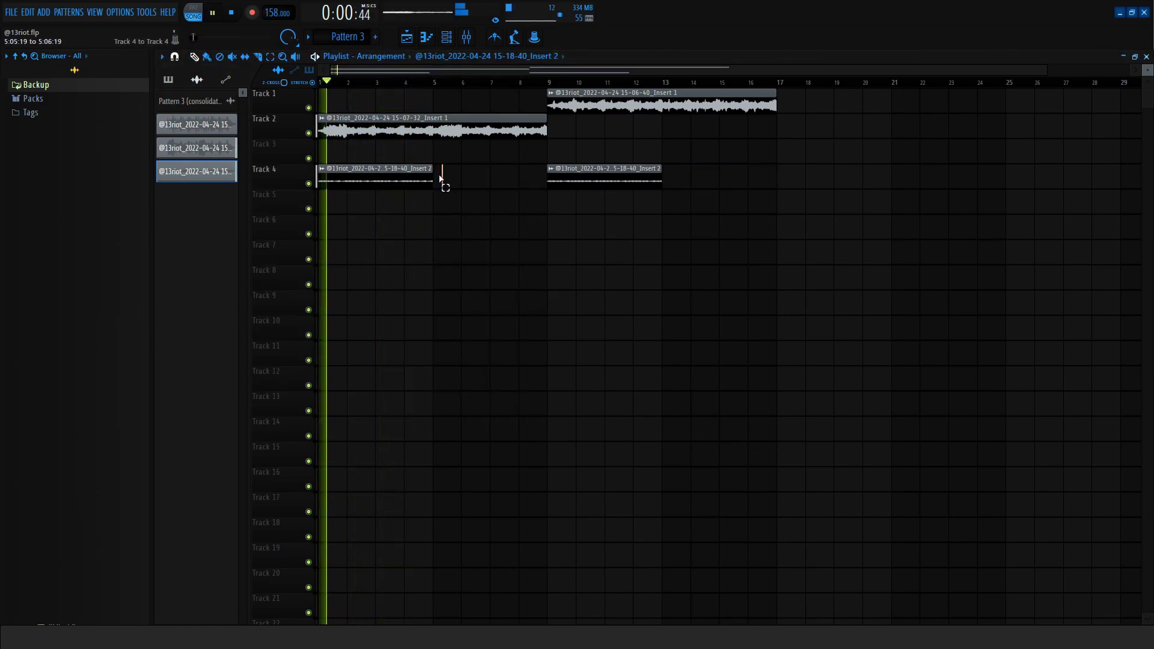
Duplicate the four-bar Track 4 audio clips to bars 5 and 13 so the track runs continuously to bar 17.
click(446, 180)
drag(664, 181, 636, 186)
key(ctrl+b)
Reset the time-stretching multiplier in the Track 4 clip's channel settings and close them.
double_click(452, 186)
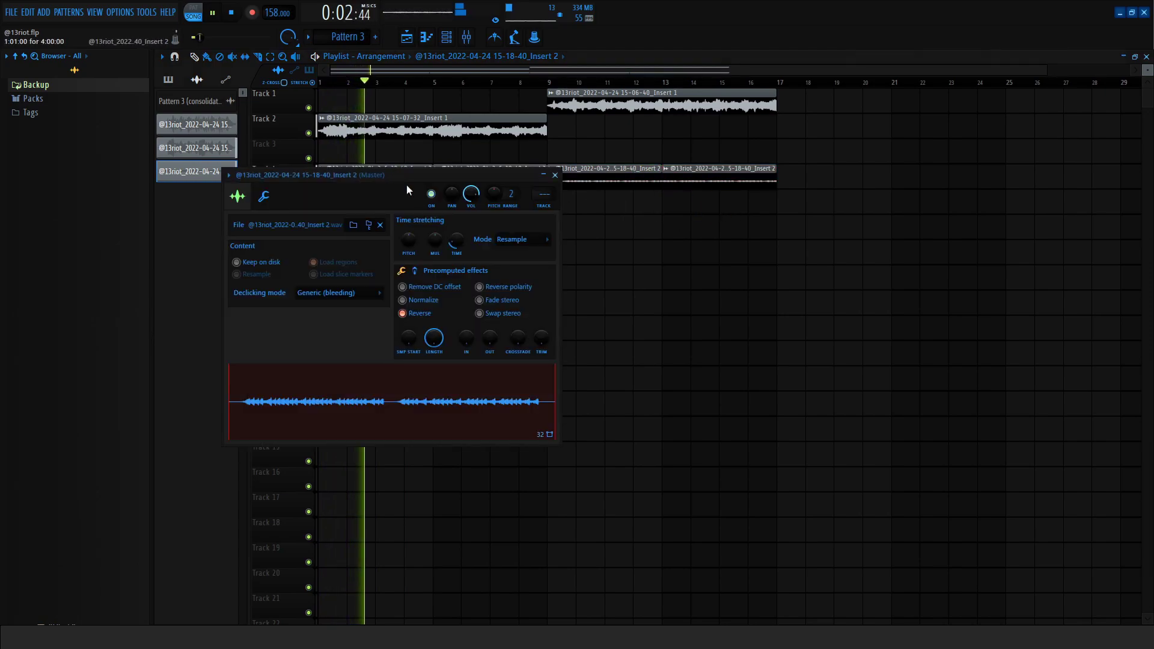
right_click(436, 243)
click(437, 246)
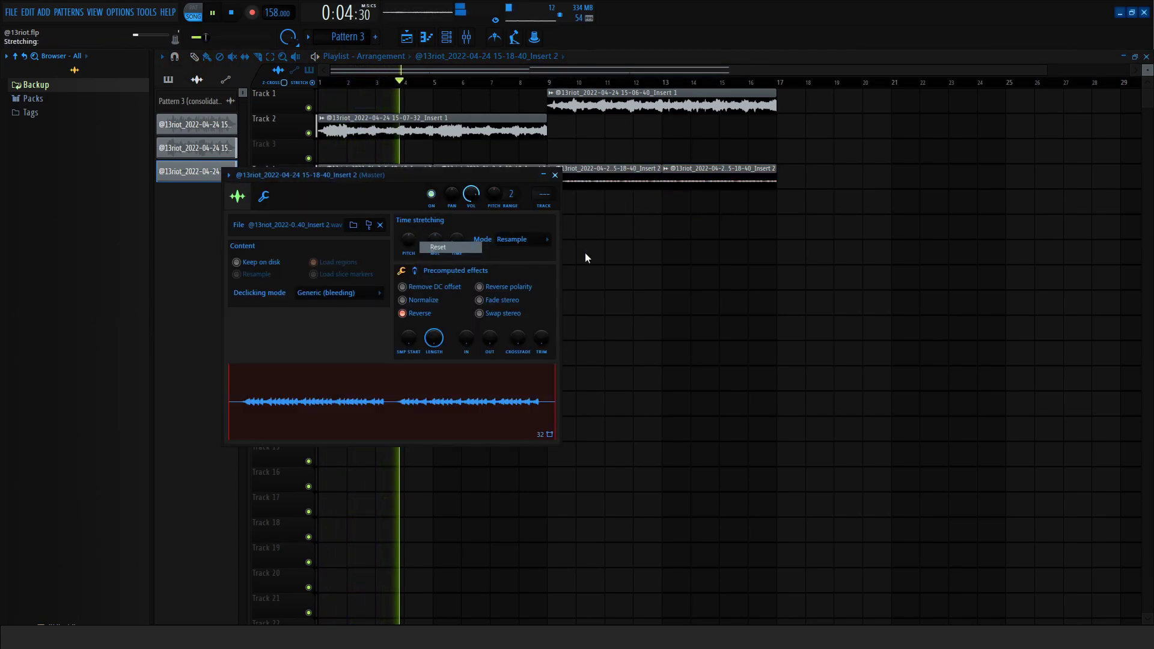
click(555, 175)
Solo mixer Insert 2, add Portal in slot 3 and a second HalfTime in slot 4, and play the part.
click(466, 37)
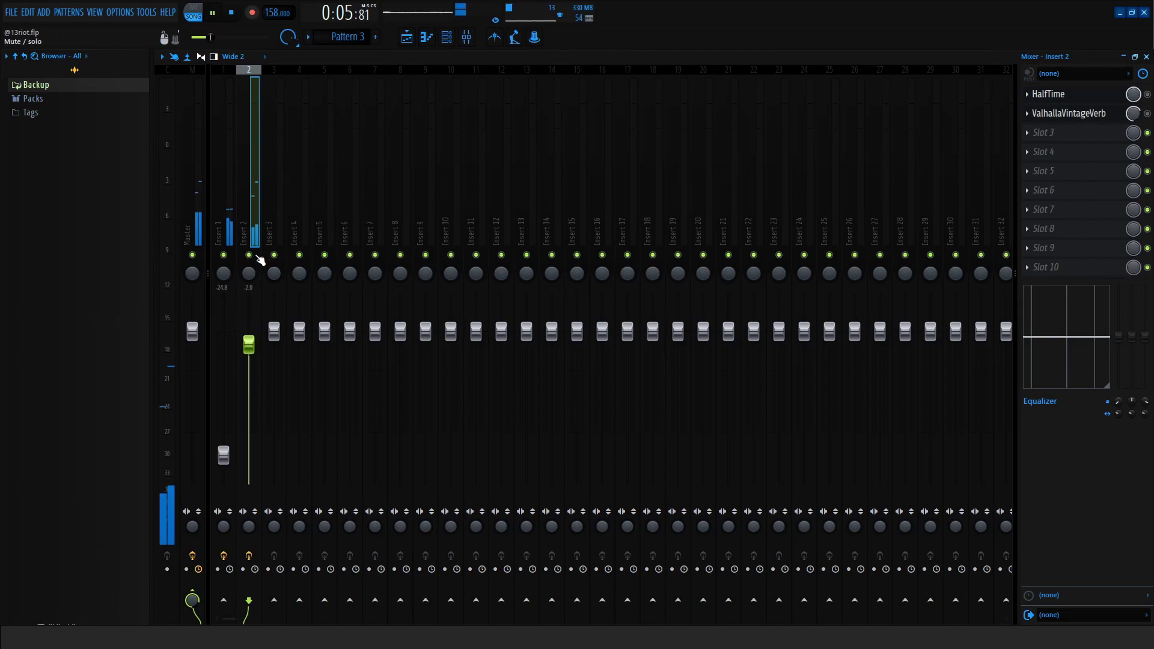
right_click(250, 256)
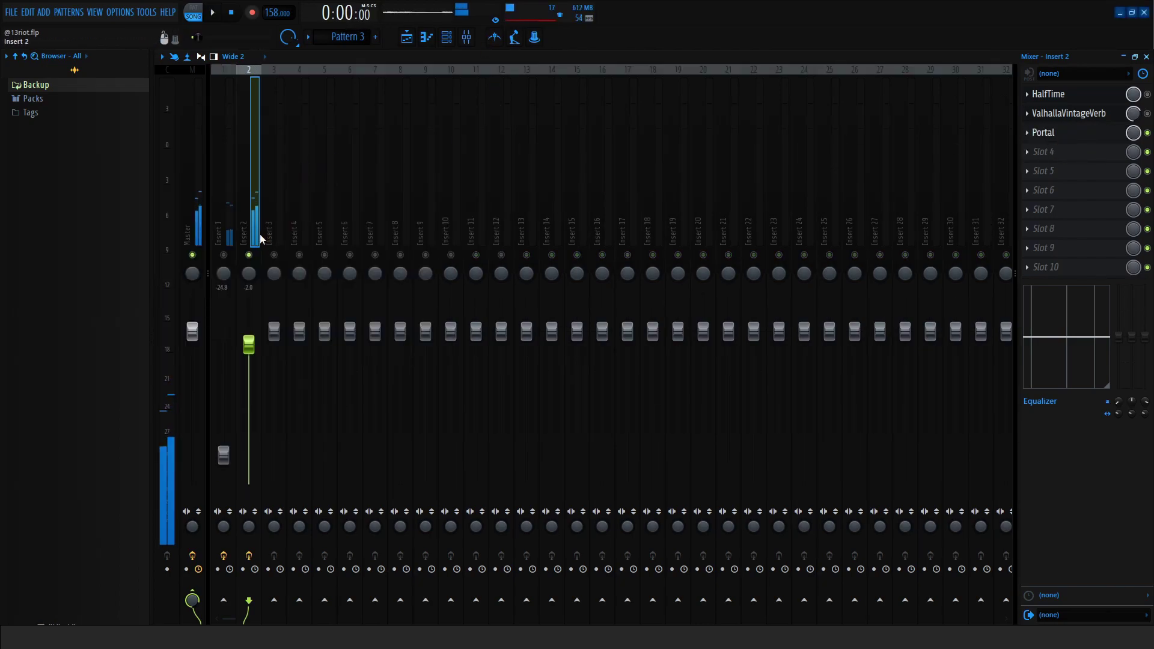
key(space)
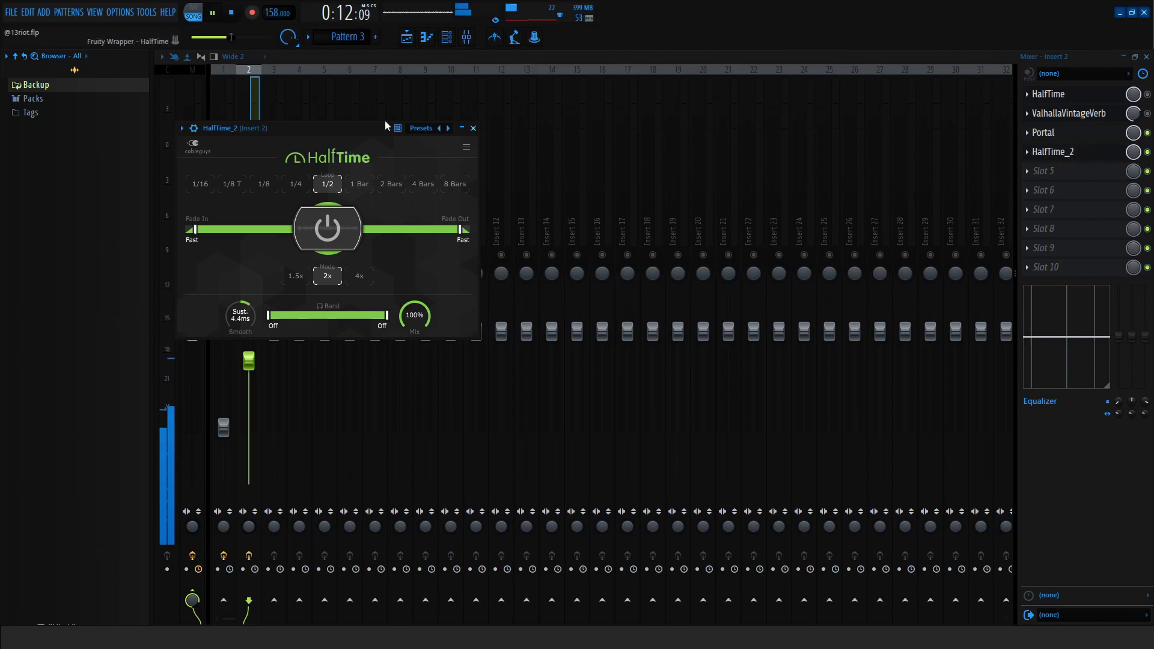
Raise the time-stretching pitch of the Track 4 clip, using Auto stretch mode and routing it to mixer track 2.
click(408, 47)
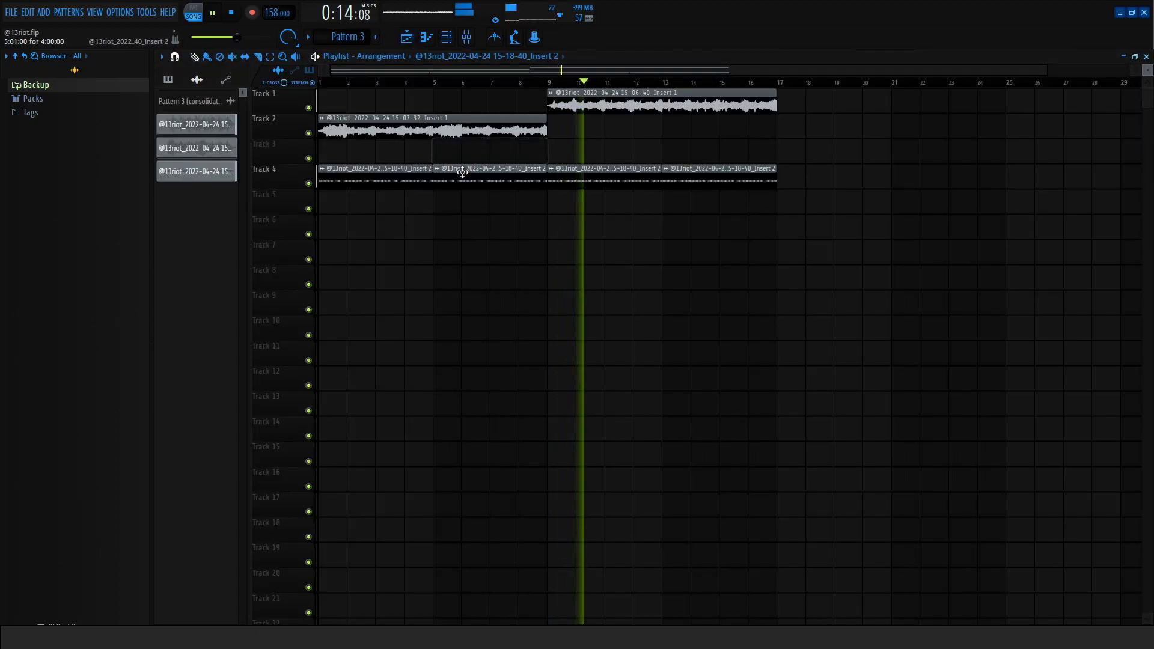
double_click(463, 176)
drag(409, 240, 409, 192)
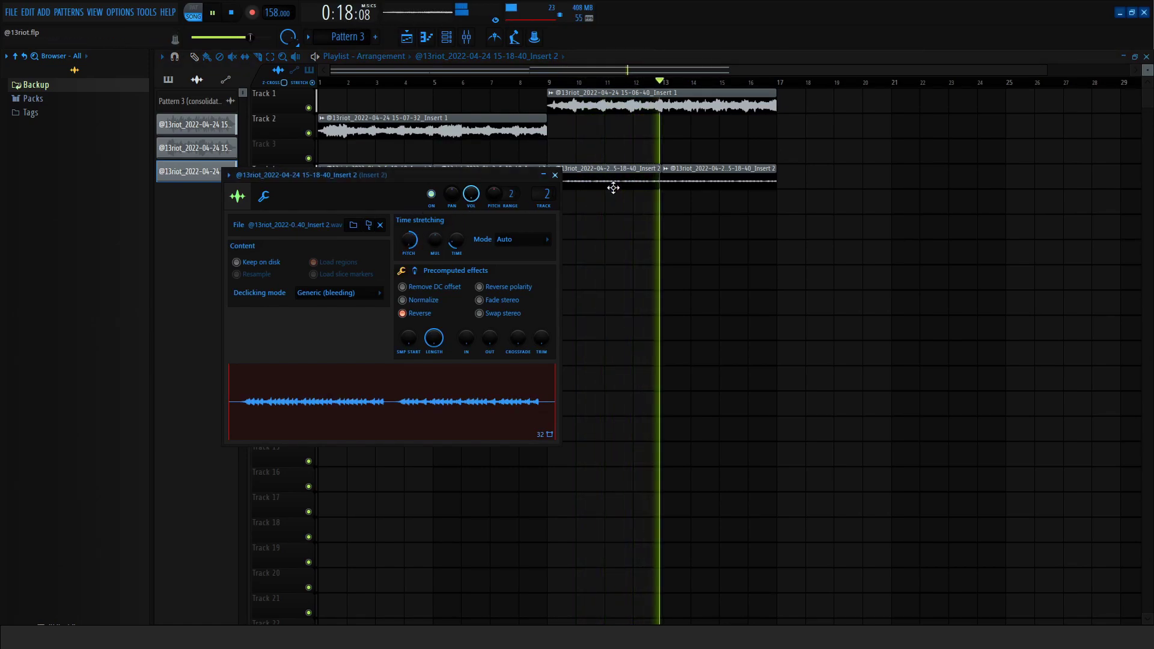
Unsolo Insert 2, balance the faders at -18.7 for Insert 1 and -3.4 for Insert 2, and play the mix.
click(466, 37)
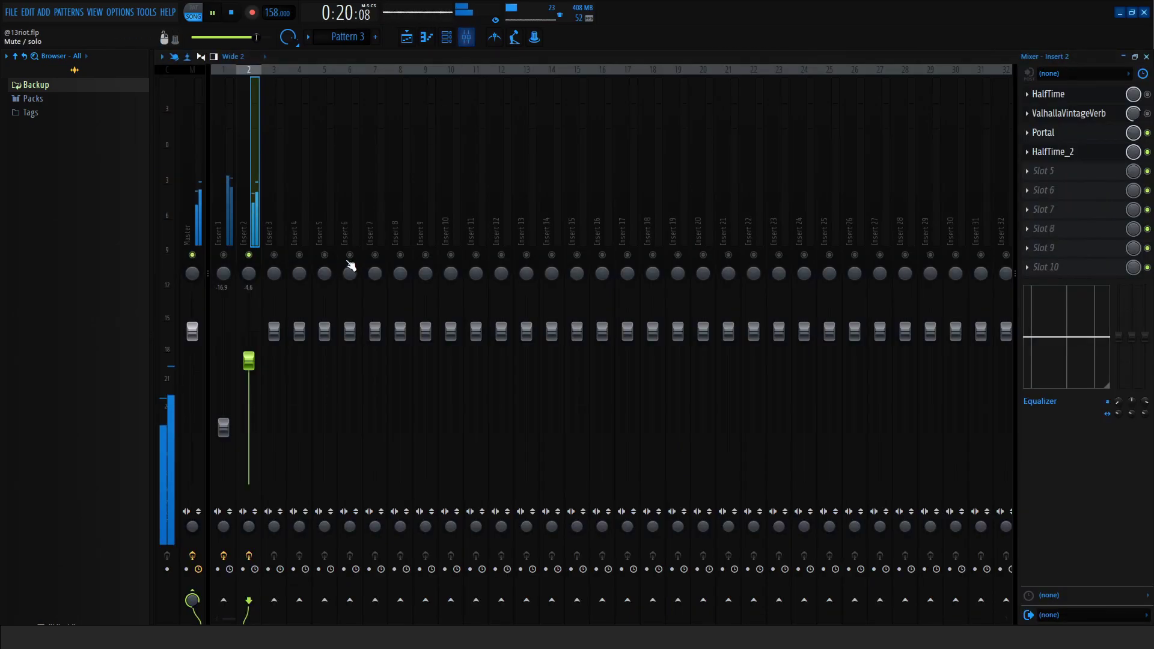
ctrl+click(251, 255)
key(space)
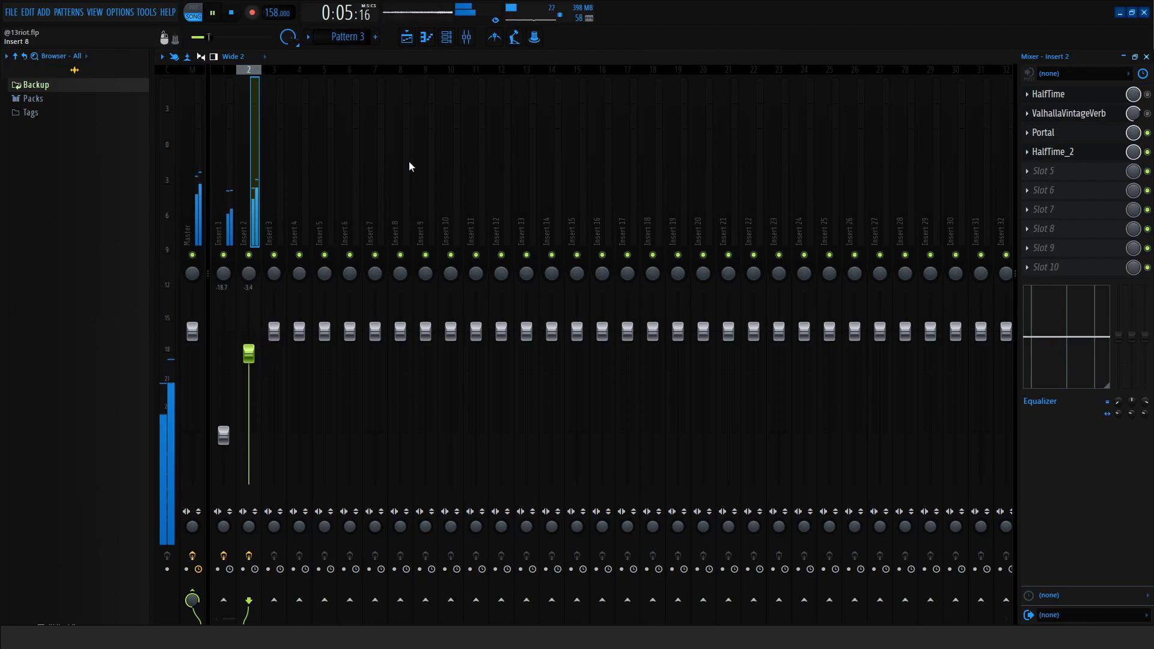
Move the Track 1 and Track 4 clips from bar 9 to bar 17 and duplicate the first eight bars to bar 9.
click(413, 45)
scroll(867, 333, down, 1)
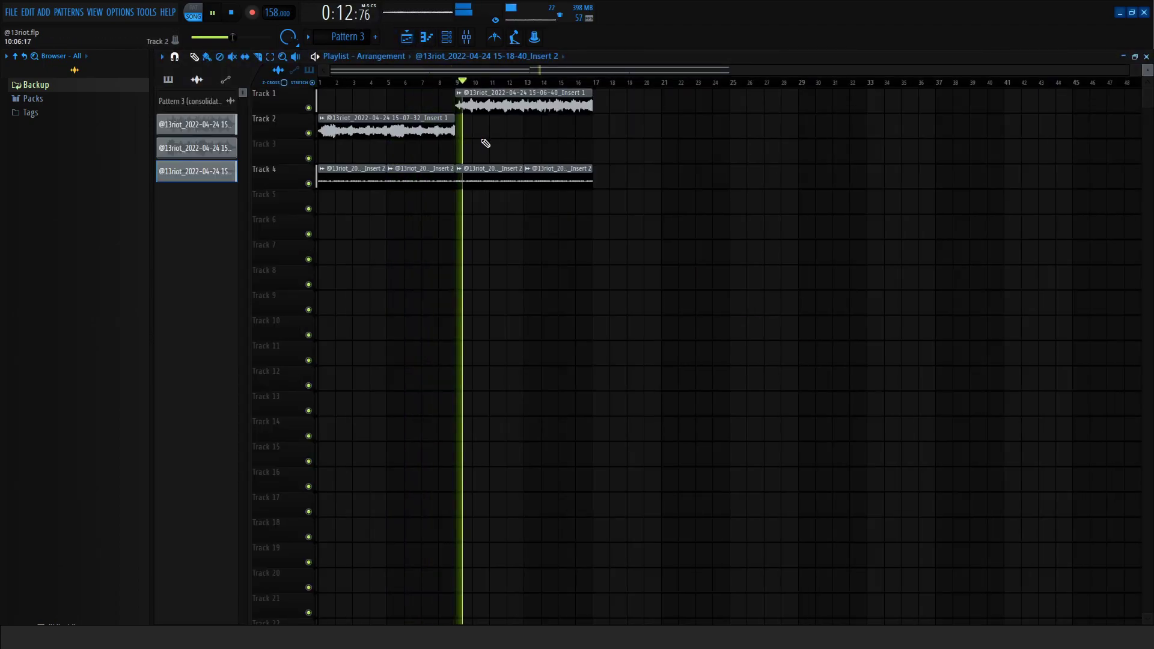
drag(656, 205, 409, 180)
key(ctrl+b)
key(ctrl+z)
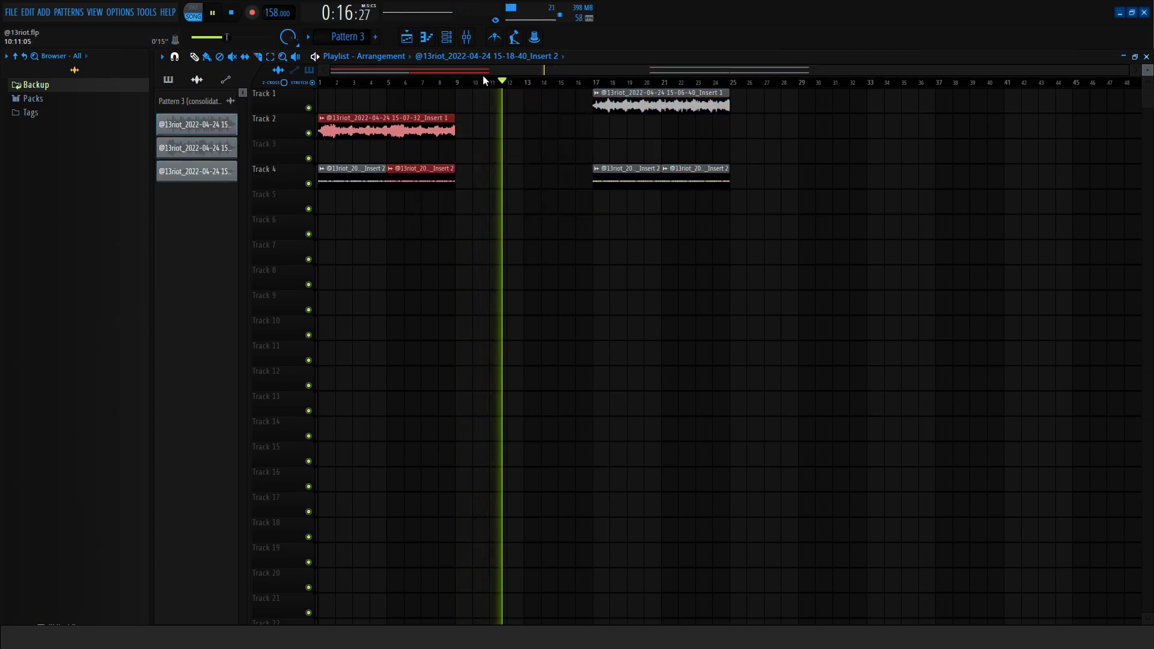
drag(454, 82, 319, 82)
key(ctrl+b)
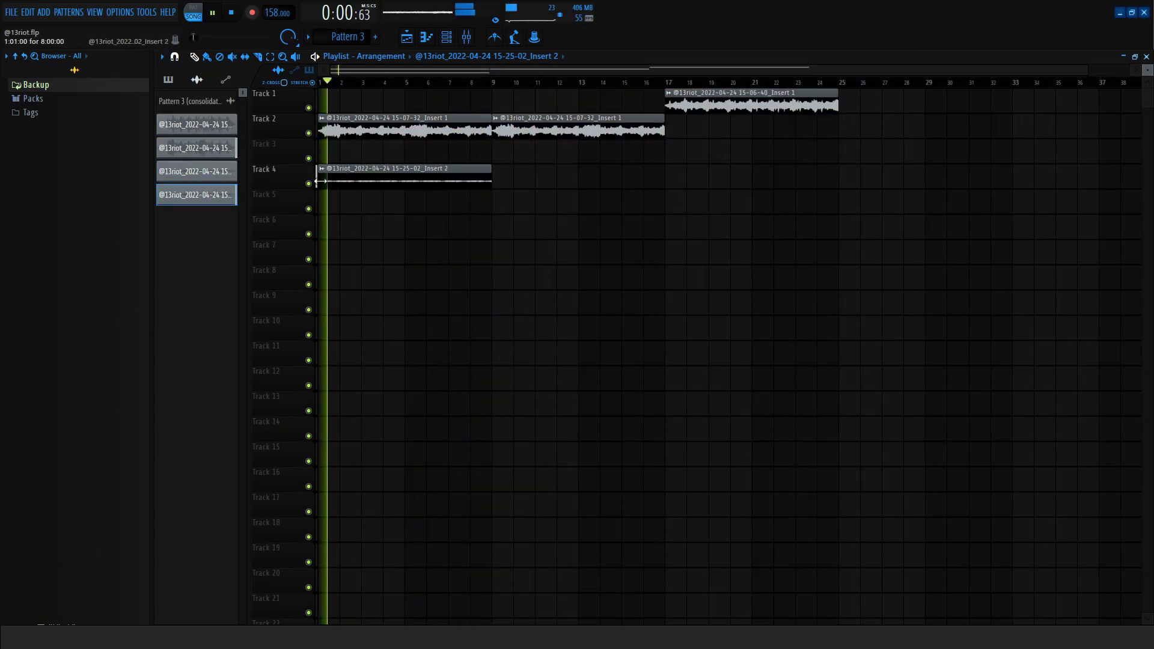
Solo Track 4, open the settings of its newly recorded clip, and reset the Insert 2 mixer fader to its default.
right_click(308, 184)
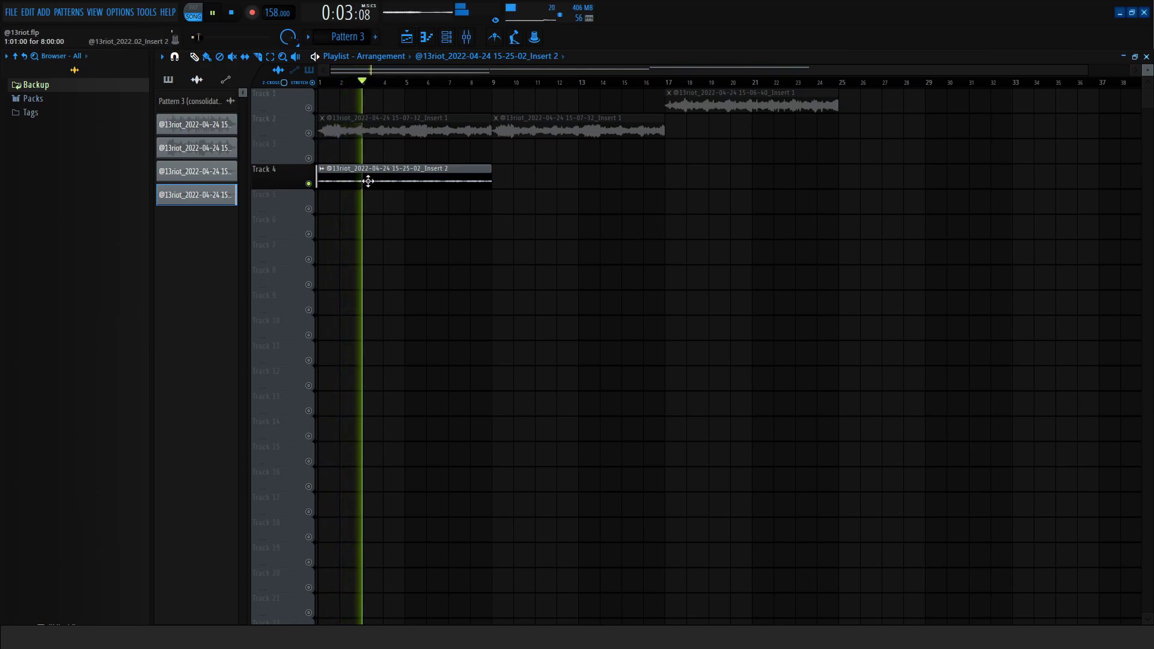
double_click(368, 176)
key(F9)
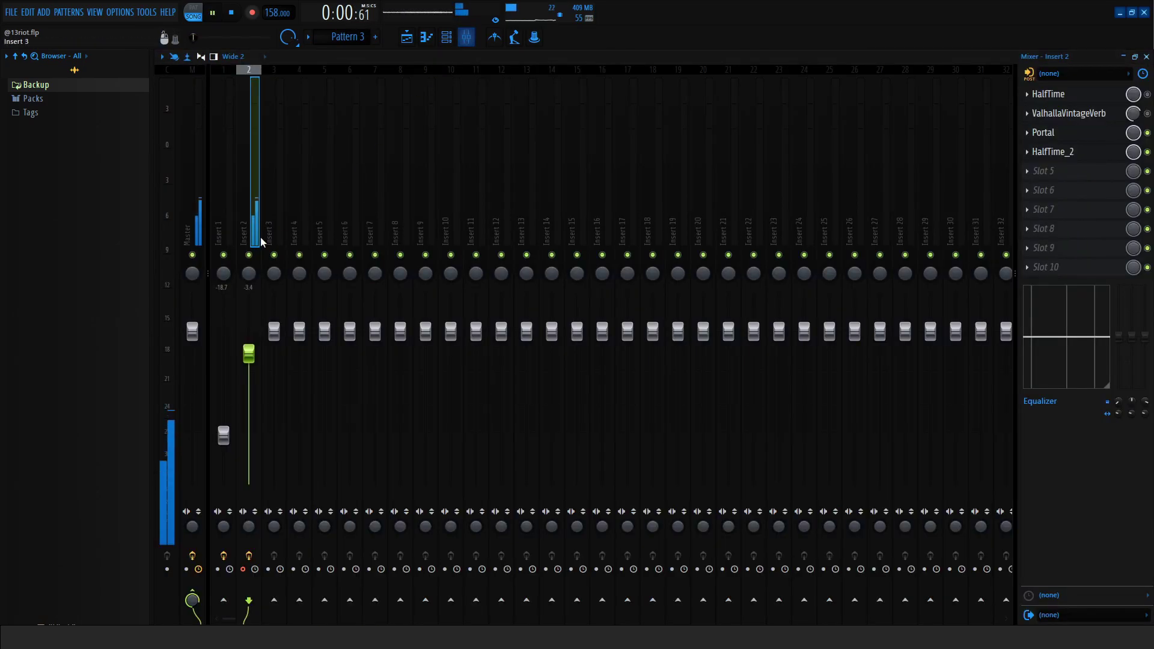
right_click(248, 354)
click(279, 360)
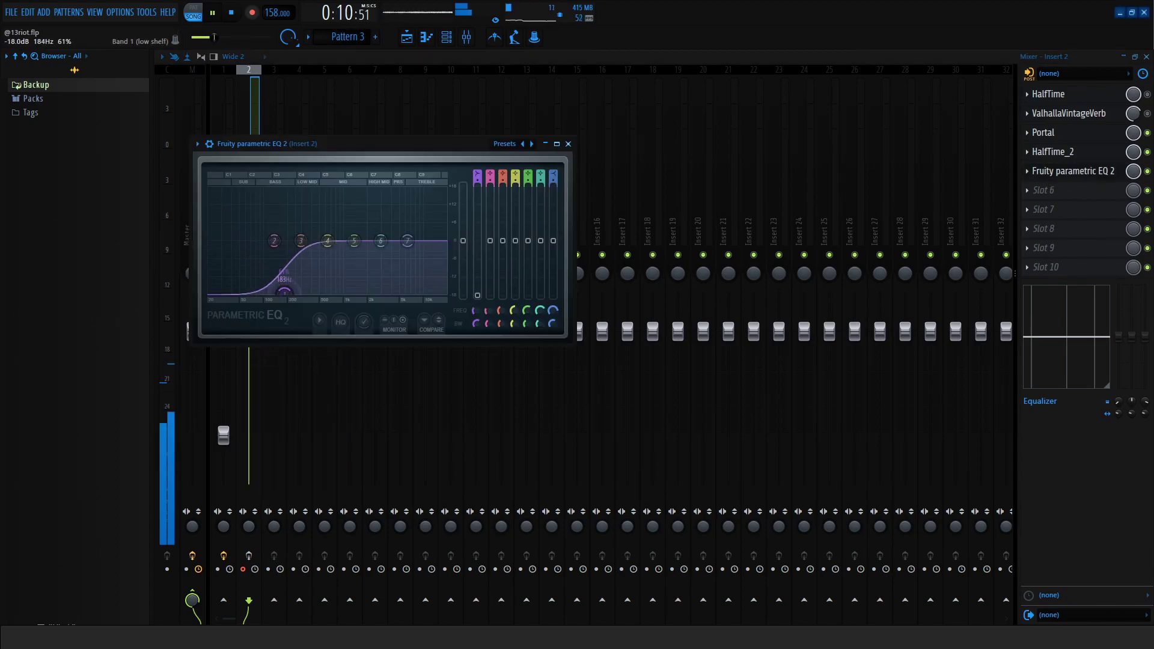
Give band 1 of the Insert 2 Fruity parametric EQ 2 a steep low cut near 168 Hz and lower band 2.
right_click(434, 302)
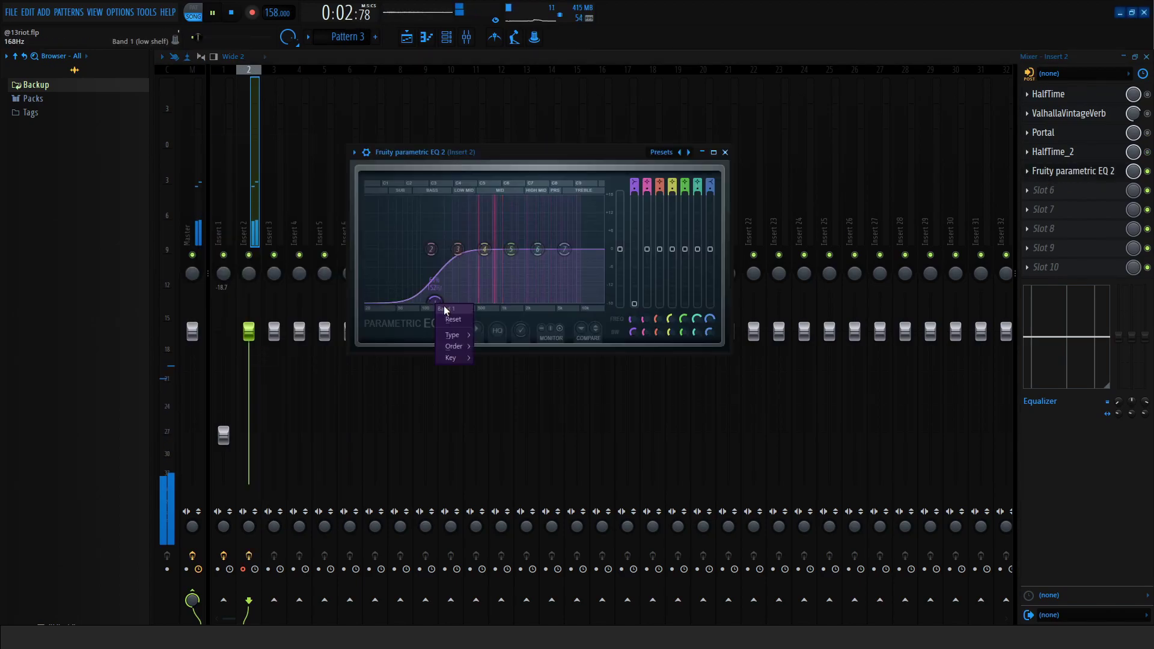
mouse_move(466, 347)
click(500, 372)
drag(431, 248, 416, 265)
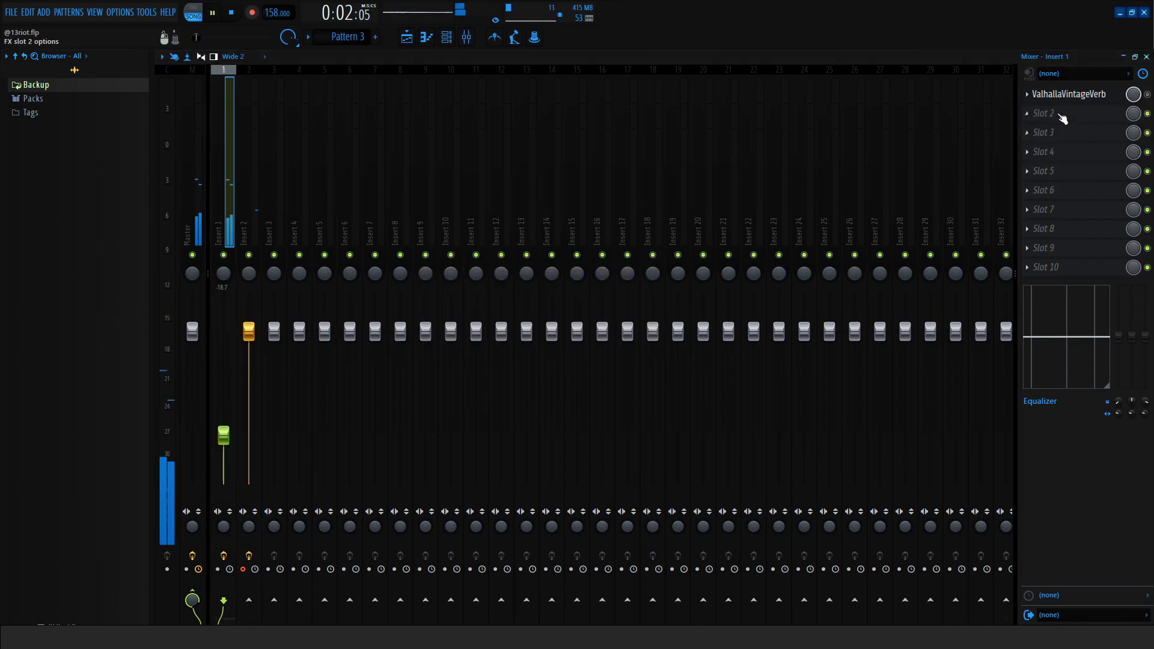
Add Fruity parametric EQ 2 in Insert 1 slot 2, cut the lows with band 1 at Steep 4 order, and lower band 2.
click(1061, 114)
drag(298, 306, 310, 331)
right_click(310, 331)
mouse_move(330, 375)
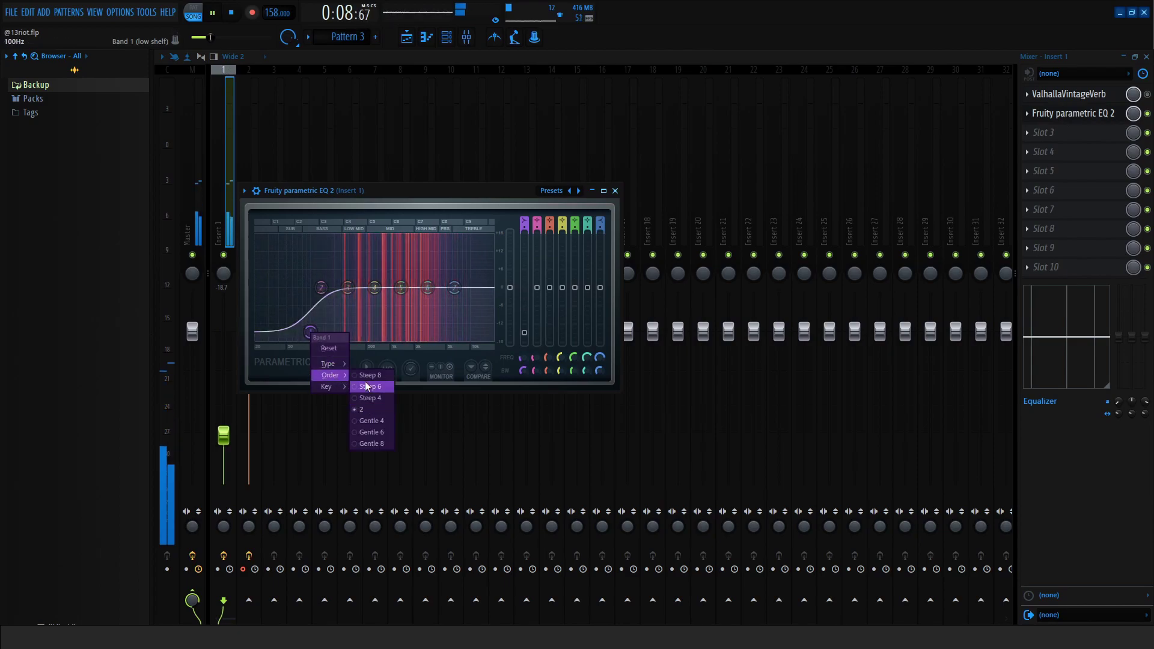
click(377, 399)
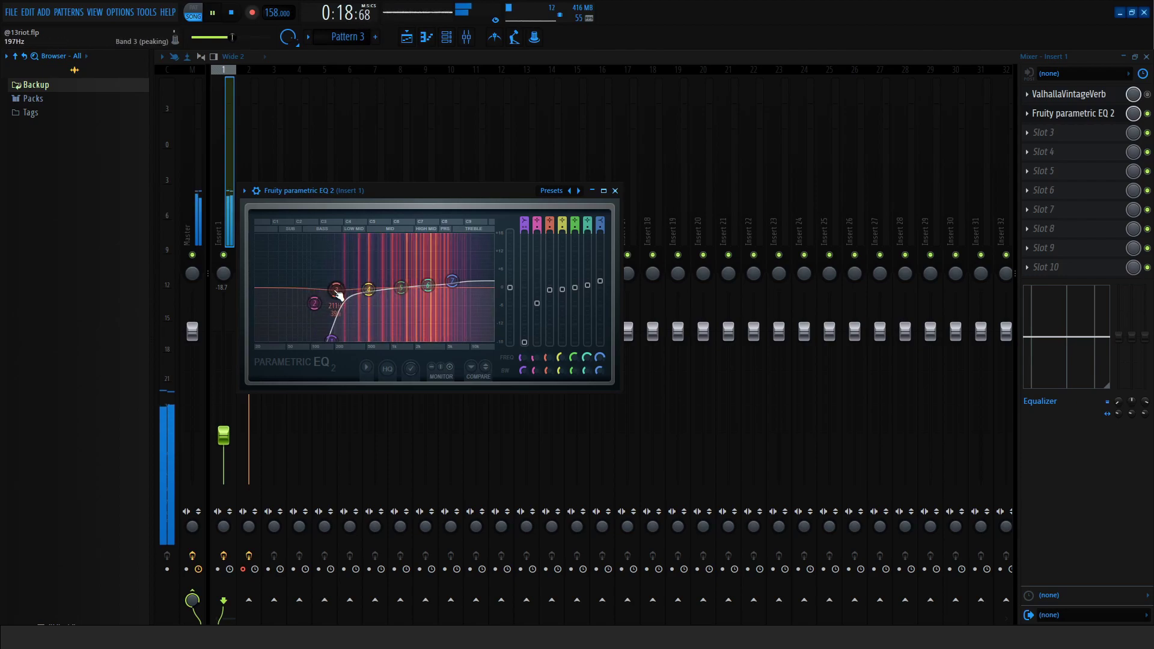
drag(318, 305, 312, 310)
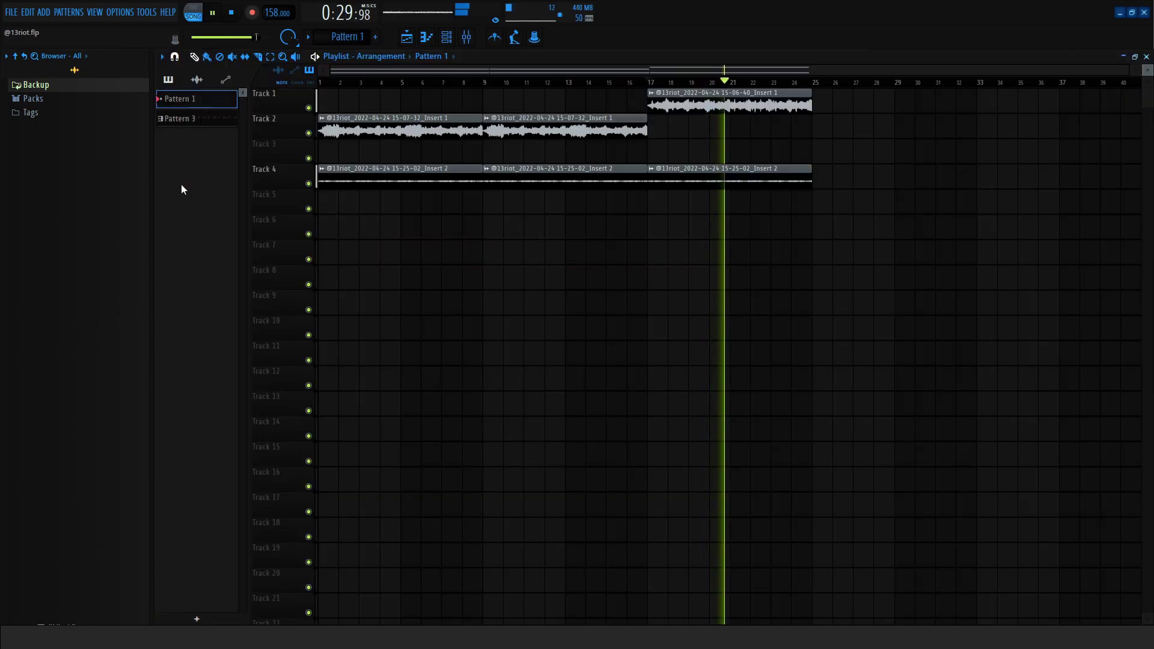
Place Pattern 1 on Track 7 at bar 1 and copy the Track 1, 2, 4 and 7 clips to bars 27, 37, 47 and 57.
drag(181, 98, 484, 258)
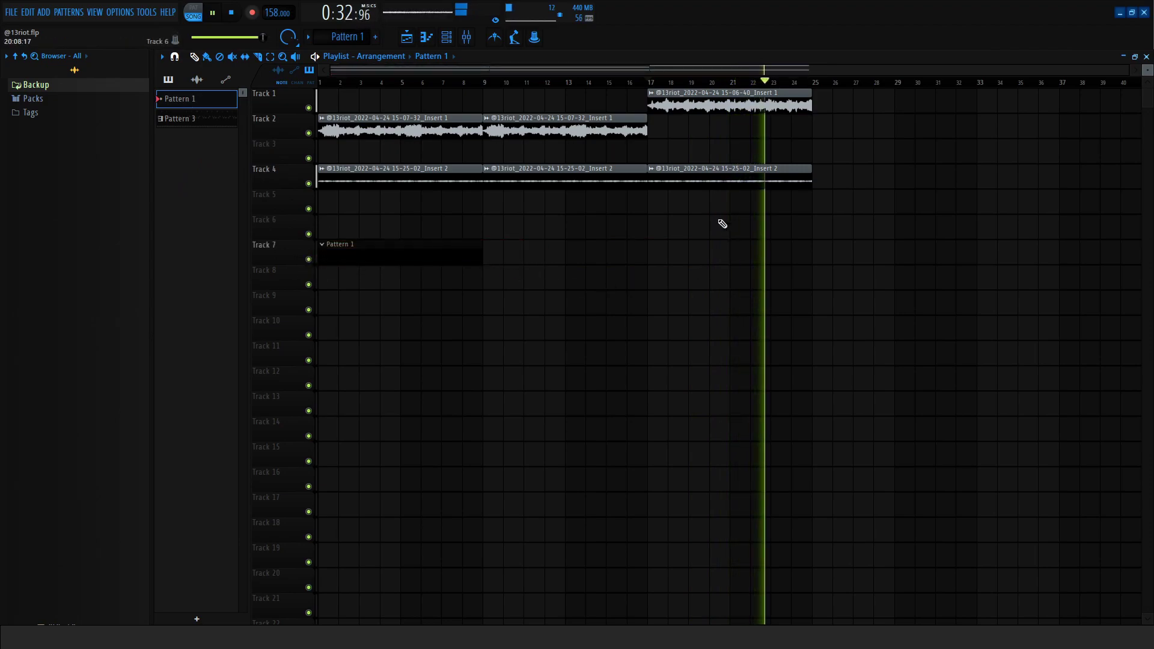
shift+drag(766, 107, 960, 120)
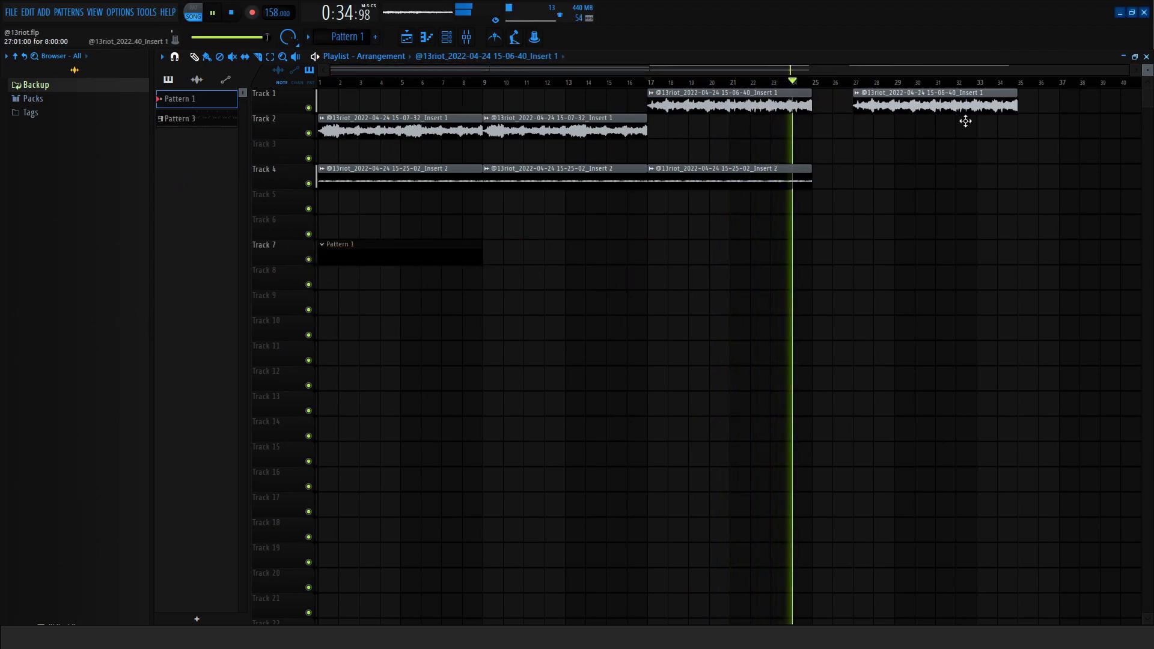
scroll(935, 174, down, 2)
shift+drag(528, 137, 986, 135)
scroll(923, 220, down, 1)
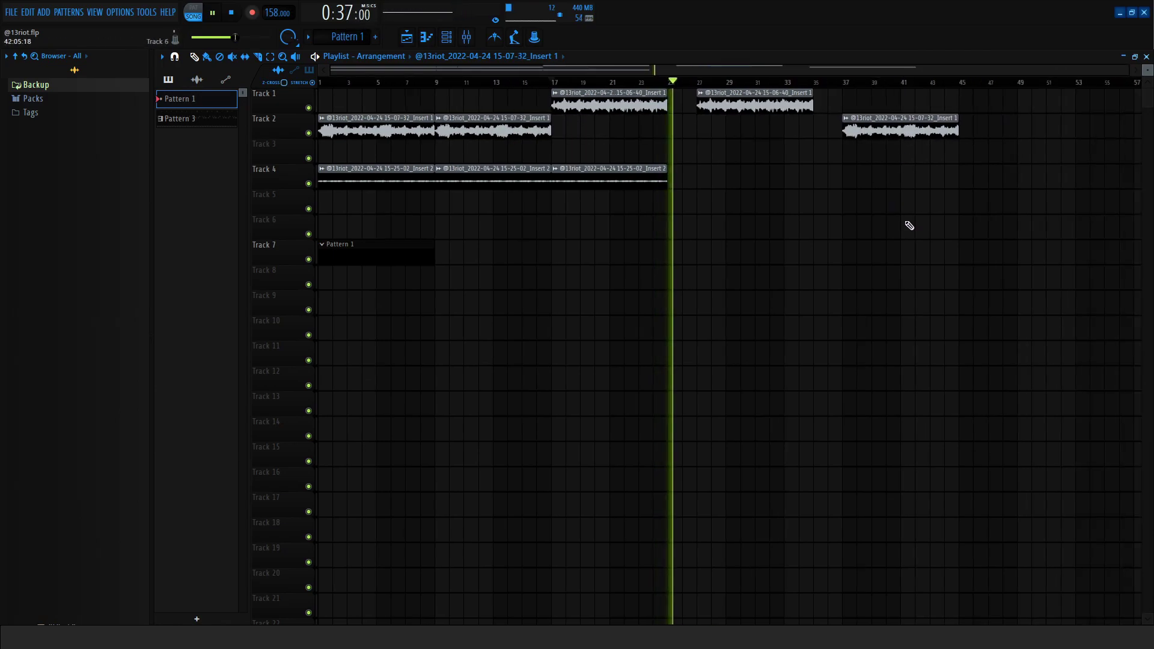
drag(489, 174, 1011, 188)
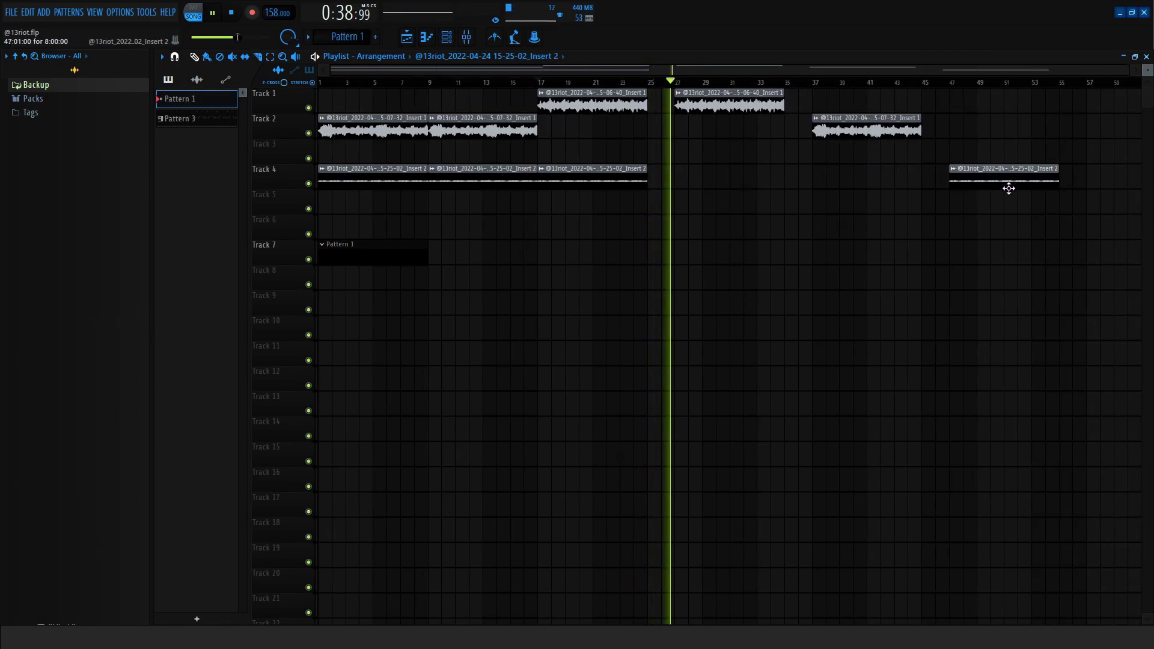
ctrl+drag(855, 243, 721, 278)
shift+drag(347, 262, 999, 262)
ctrl+drag(660, 303, 628, 293)
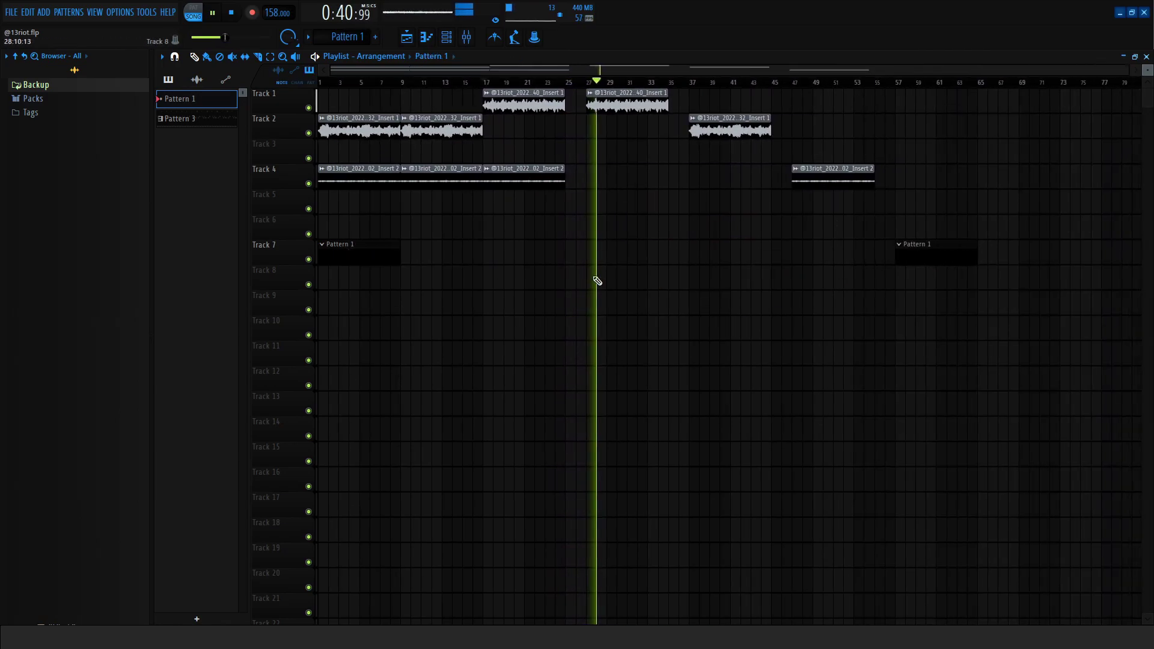
Open the piano channel's piano roll in Pattern 1, enter a four-bar C2 note at bar 1, and play it.
key(space)
key(F6)
right_click(492, 417)
click(579, 413)
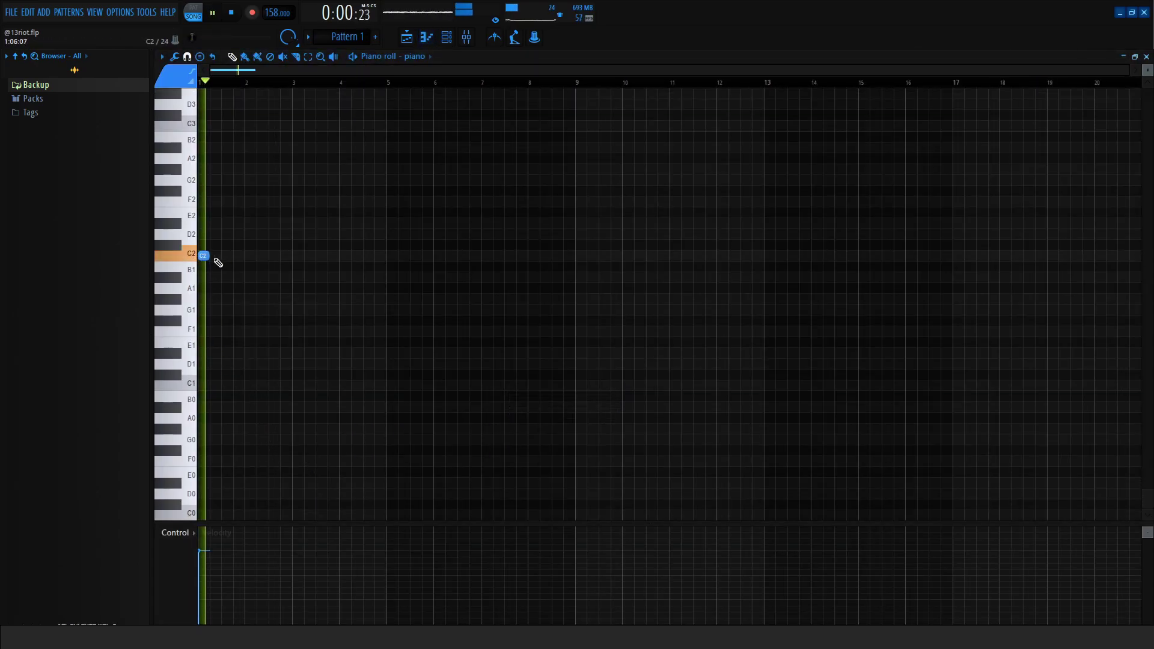
drag(206, 257, 337, 394)
key(space)
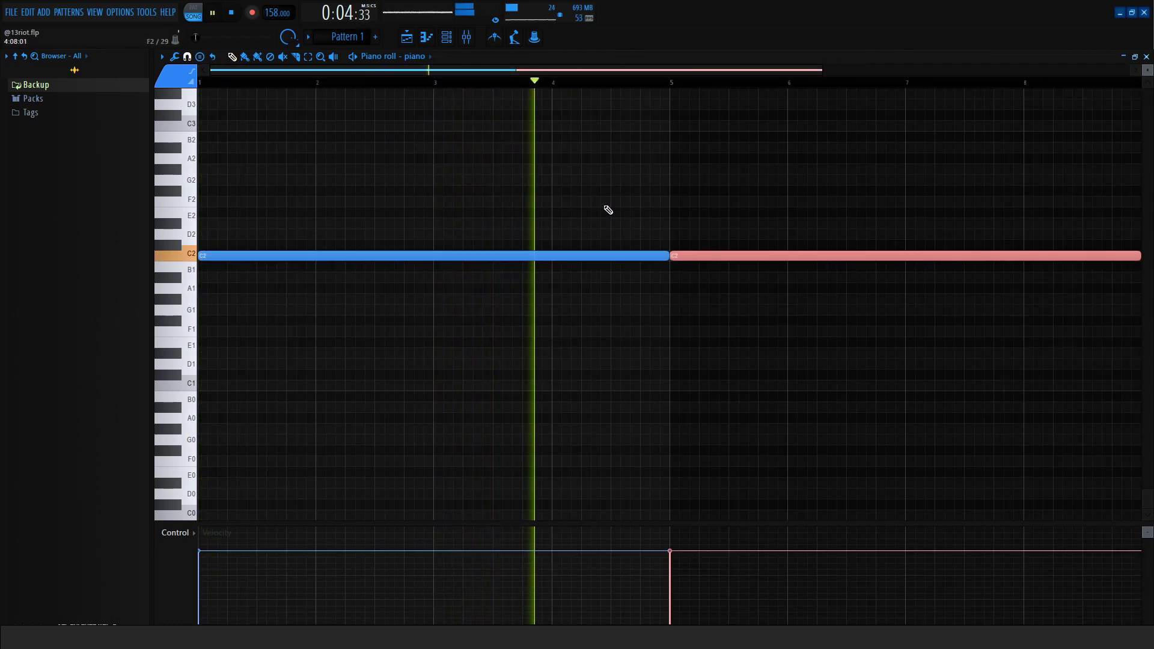
Duplicate the four-bar C2 note to bar 5 and preview the piano part.
key(ctrl+d)
scroll(608, 209, down, 1)
scroll(608, 209, down, 1)
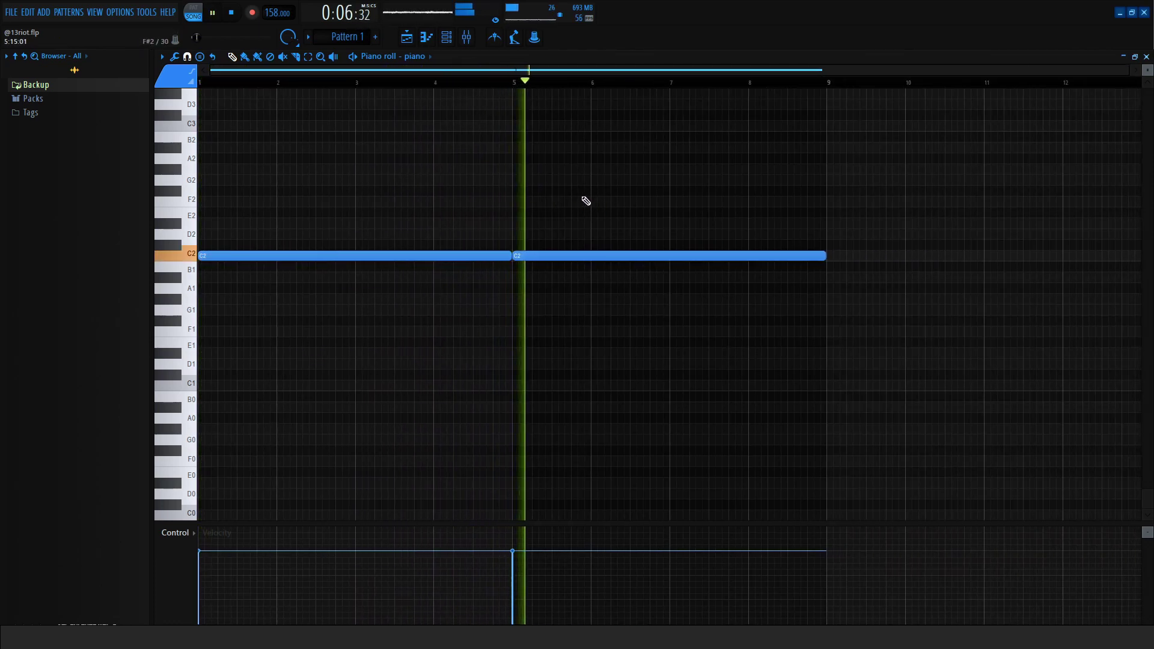
key(ctrl+a)
key(space)
key(space)
key(ctrl+d)
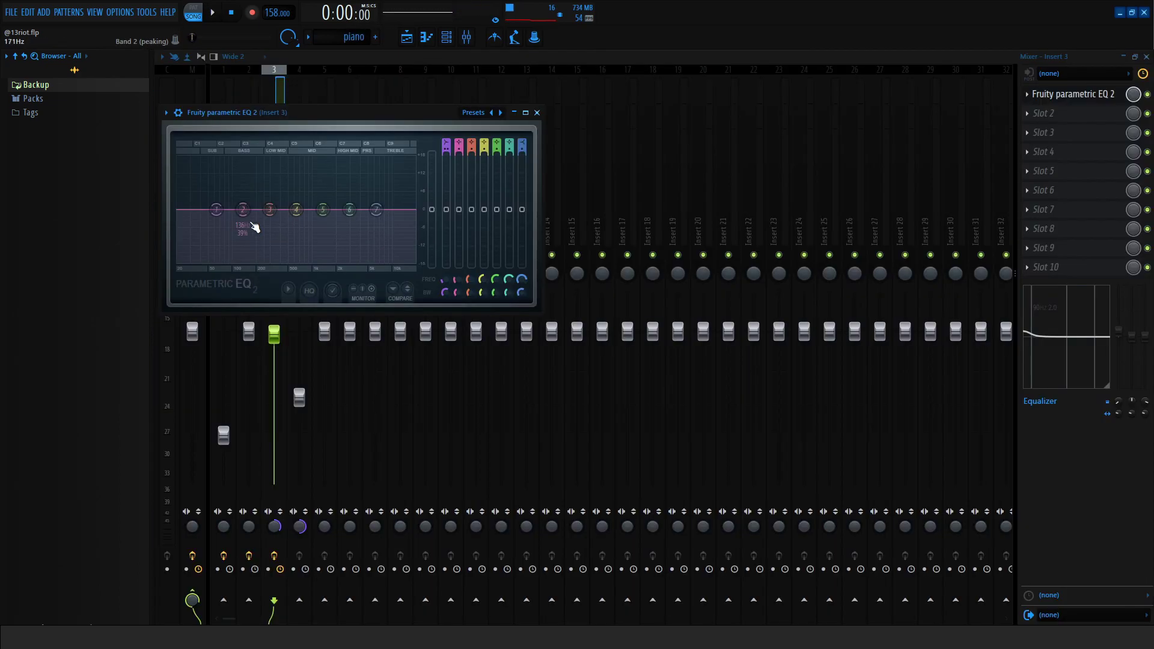
Boost the lows with band 1 near 73 Hz in the Insert 3 Fruity parametric EQ 2 while the piano plays.
drag(215, 209, 217, 202)
key(space)
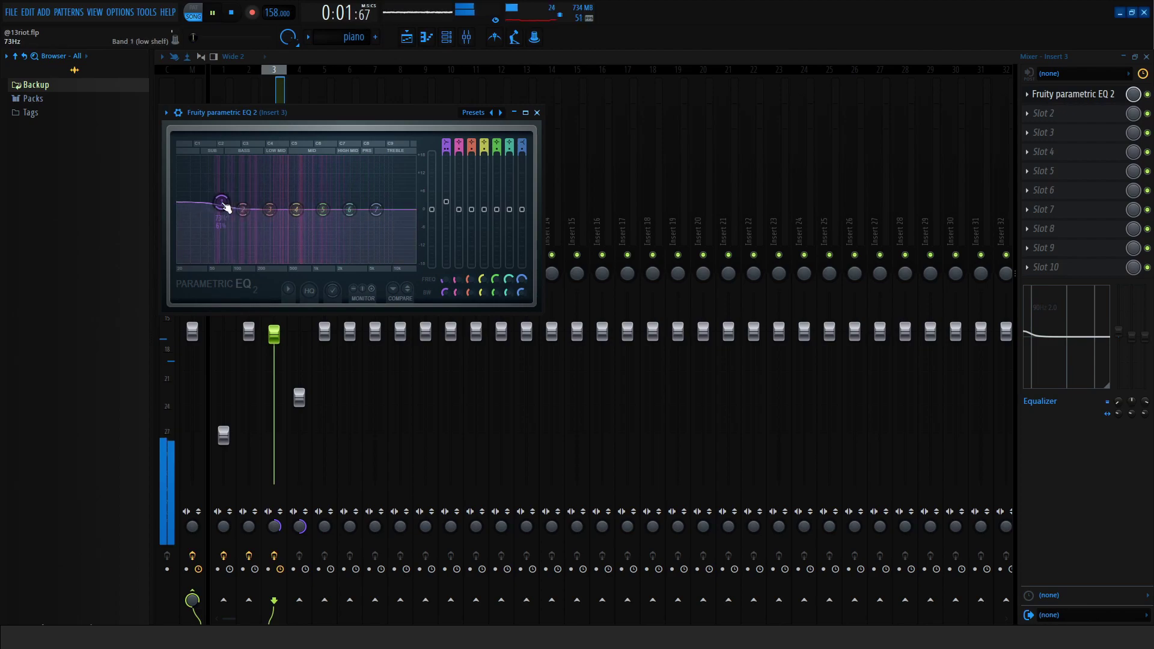
drag(217, 205, 224, 200)
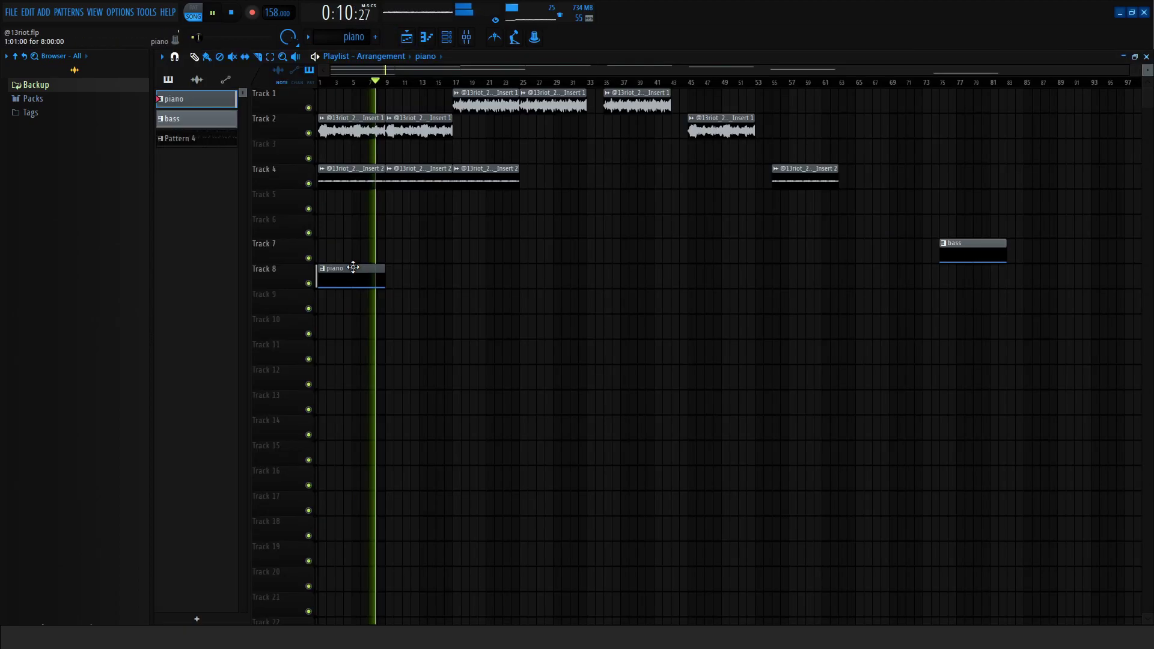
Add the piano clip at bar 25 on Track 8, and consolidate the other tracks into one audio clip pitched +200 cents.
click(534, 280)
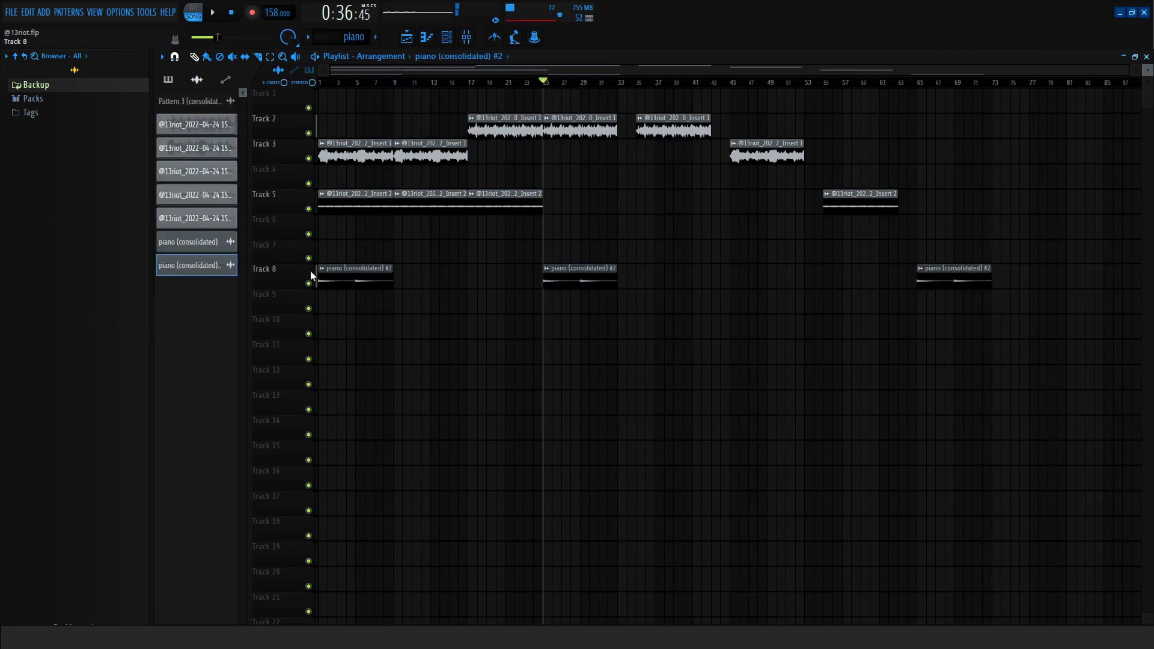
key(ctrl+a)
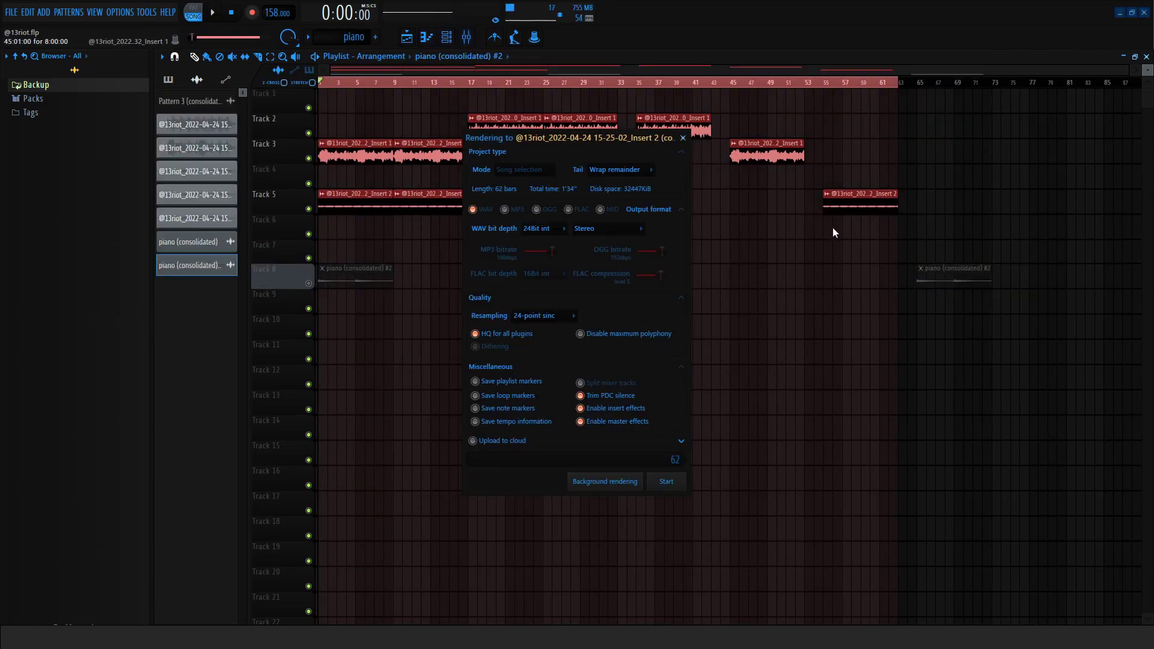
key(space)
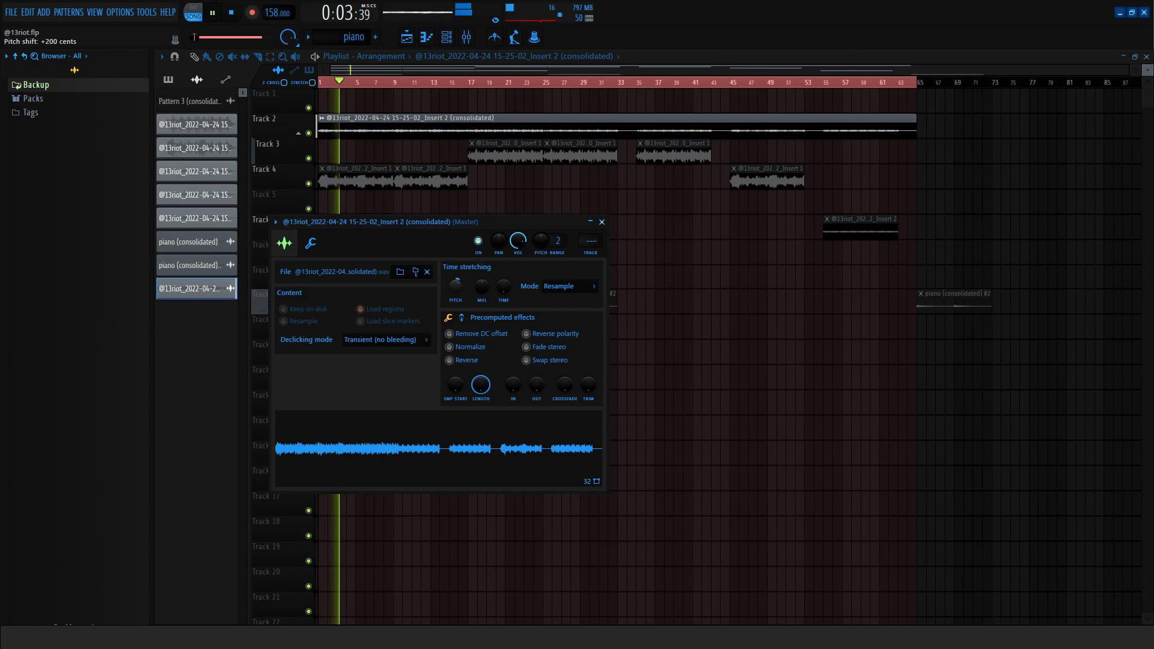